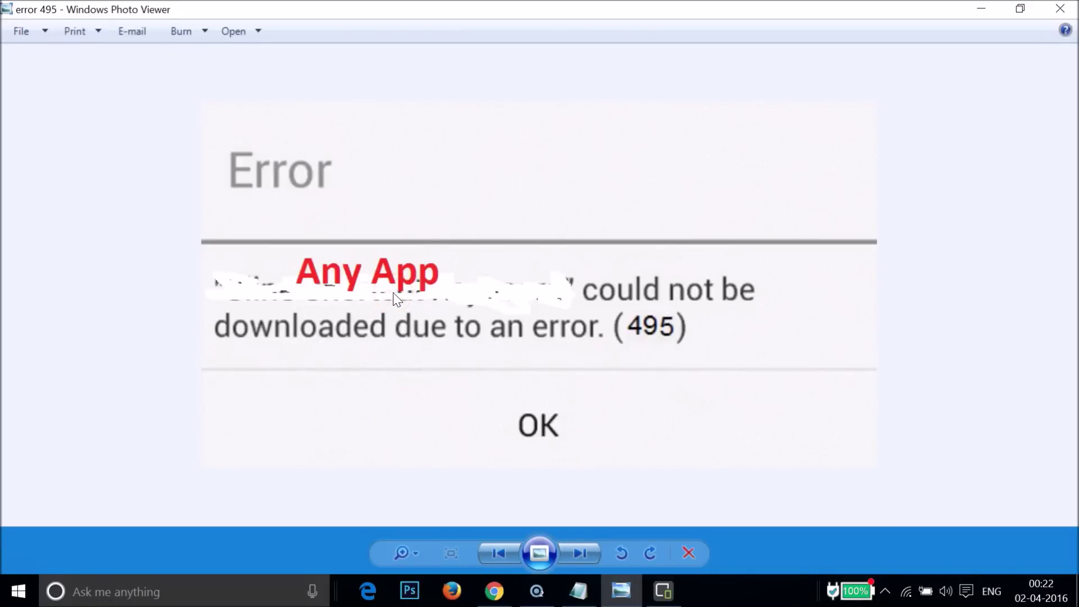
# Step: Minimize the error 495 screenshot so the Notepad fix notes show beside the phone
pyautogui.click(762, 315)
pyautogui.click(367, 346)
pyautogui.click(554, 338)
pyautogui.click(981, 13)
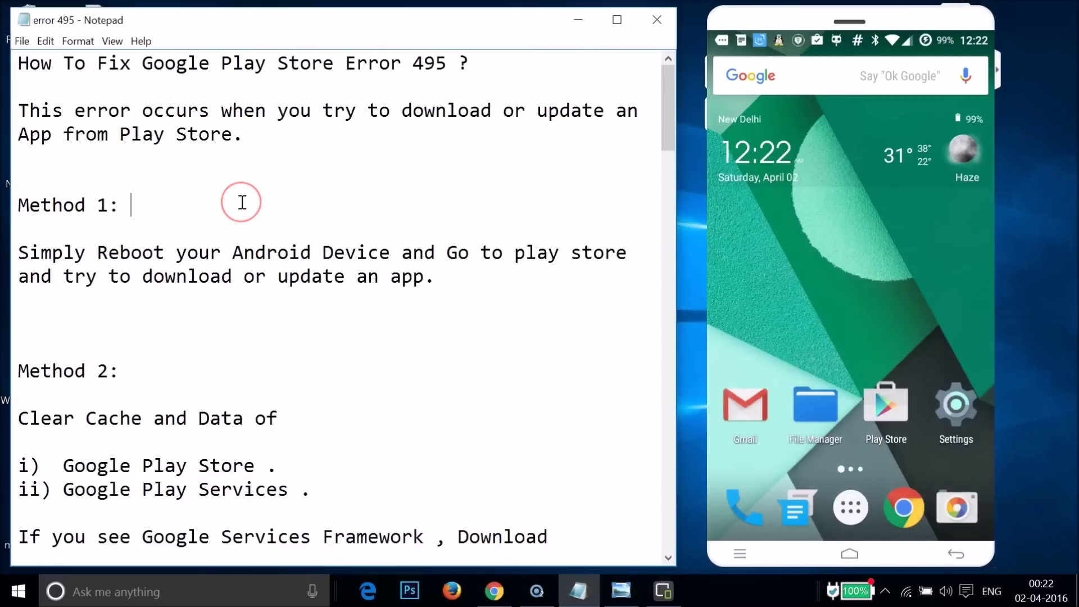
pyautogui.scroll(-20, 242, 203)
pyautogui.scroll(20, 243, 203)
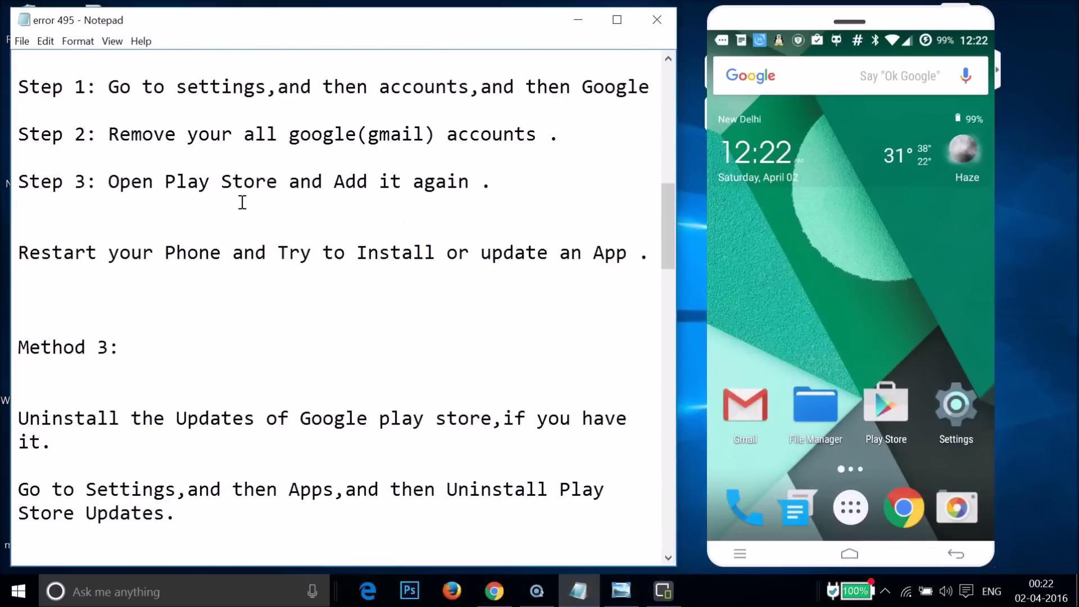
pyautogui.scroll(8, 243, 202)
# Step: Scroll the Notepad guide down to the Method 2 cache and data steps, then open phone Settings
pyautogui.click(169, 216)
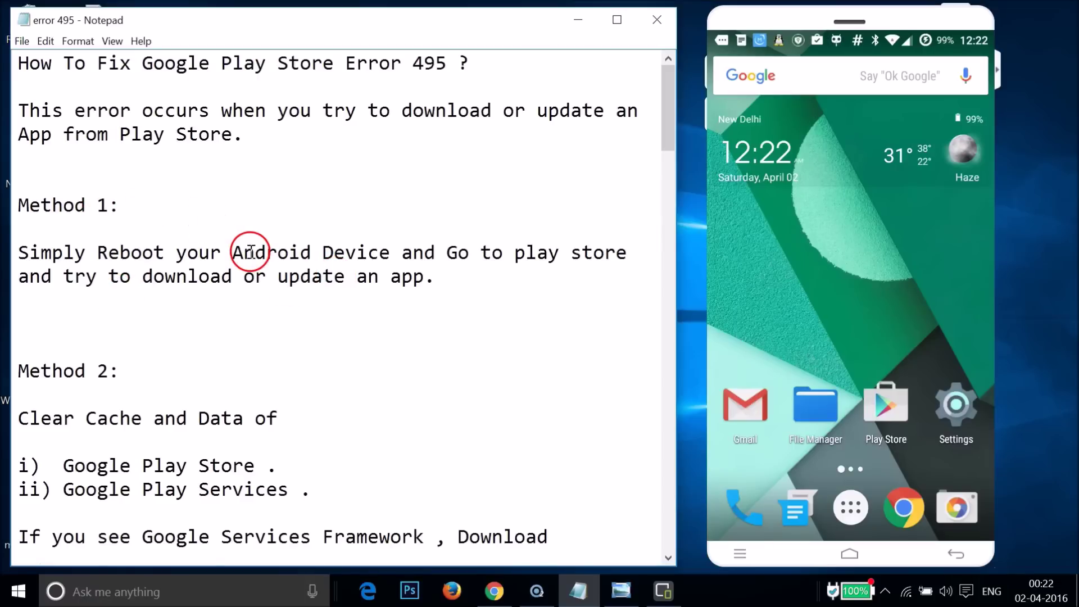
pyautogui.click(332, 299)
pyautogui.scroll(-3, 331, 299)
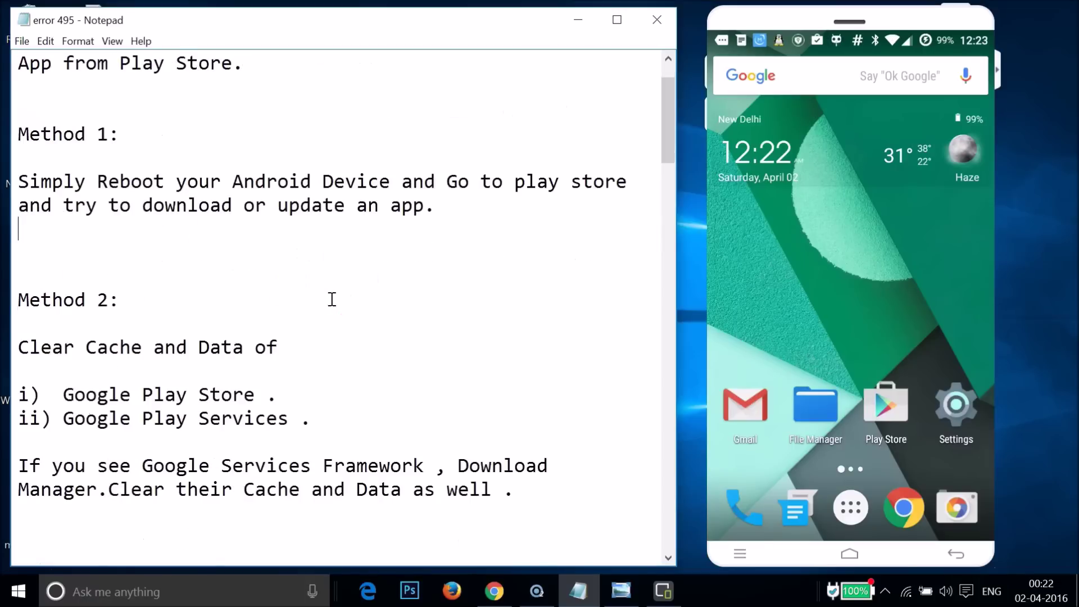
pyautogui.scroll(-1, 332, 299)
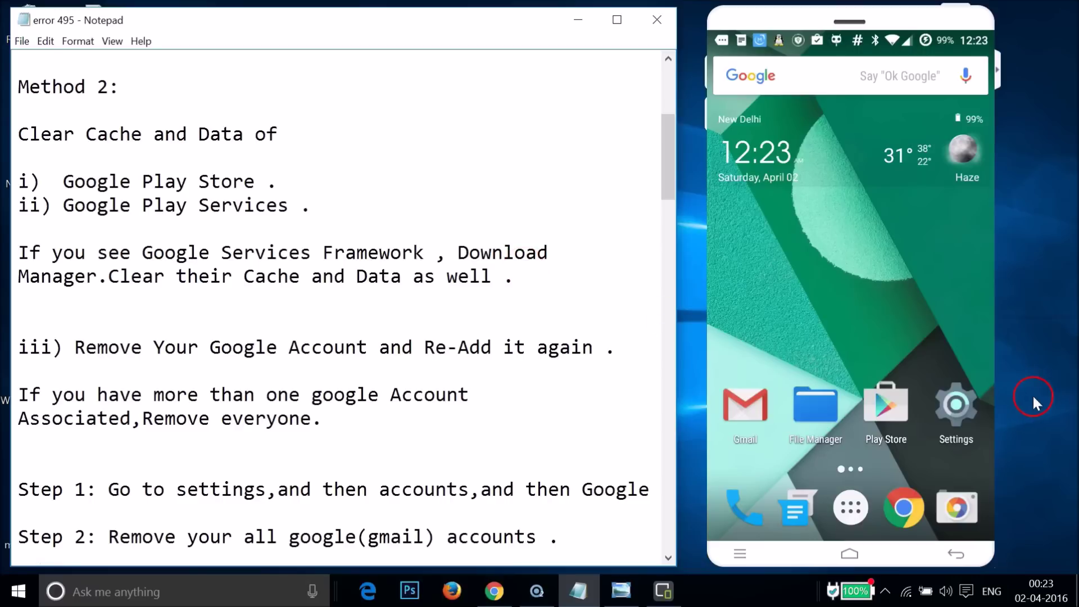
pyautogui.click(969, 412)
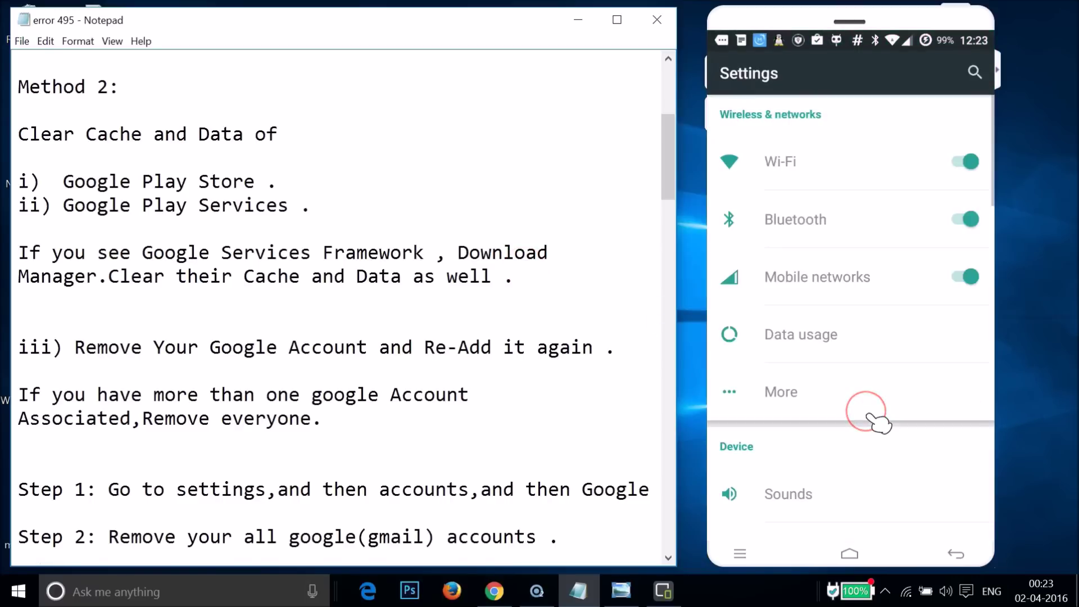
# Step: Go to Settings > Apps and show the ALL tab of installed apps
pyautogui.scroll(-8, 877, 422)
pyautogui.scroll(-6, 879, 423)
pyautogui.click(803, 284)
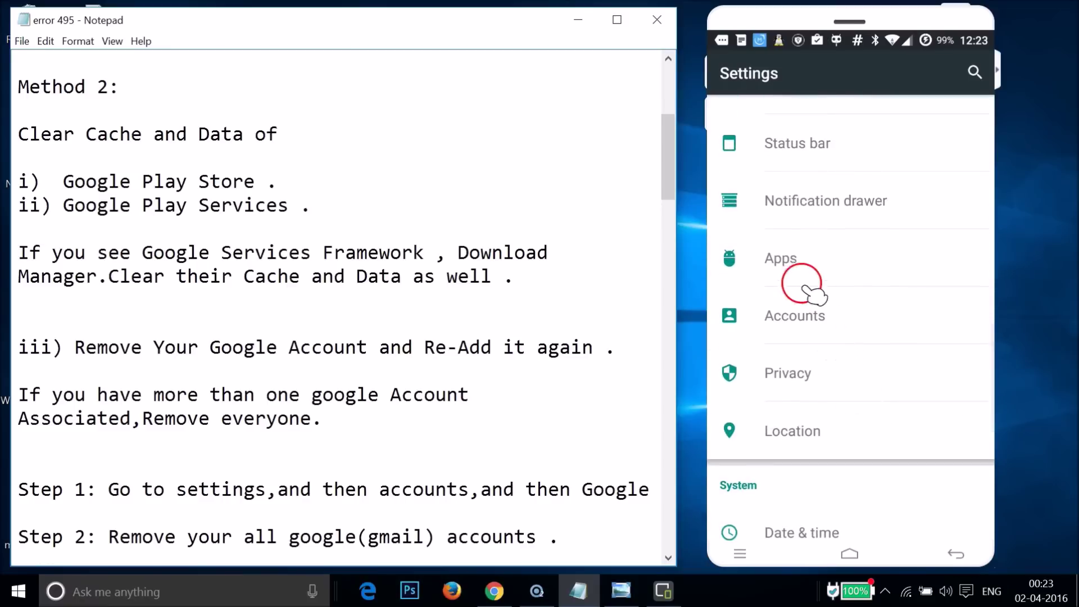
pyautogui.click(799, 265)
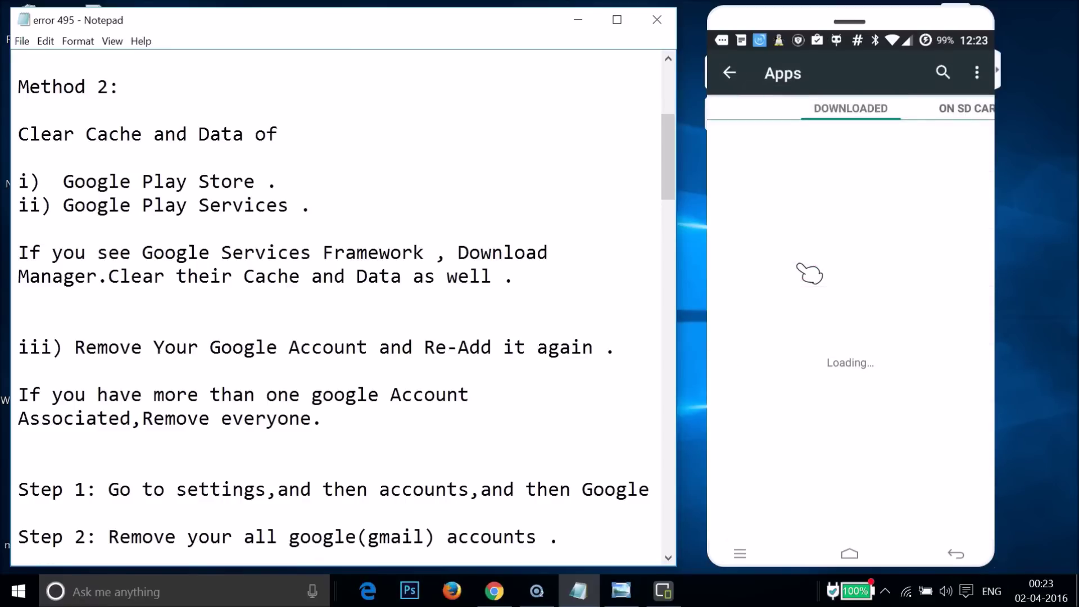
pyautogui.click(924, 138)
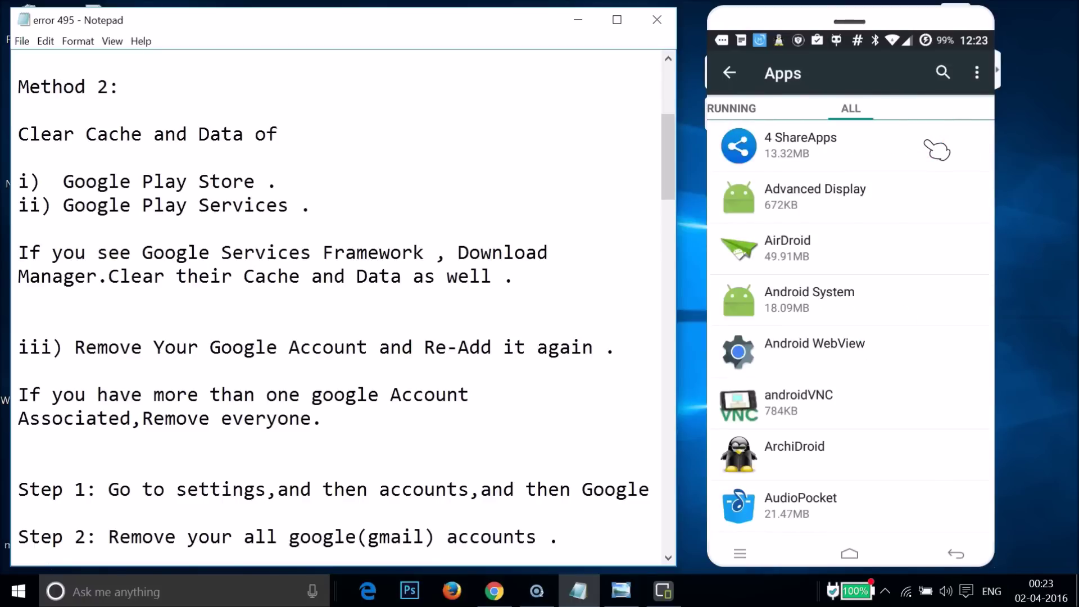
# Step: Open Google Play Store's App info from the list and start clearing its data
pyautogui.scroll(-3, 881, 241)
pyautogui.scroll(-10, 883, 248)
pyautogui.scroll(-15, 882, 247)
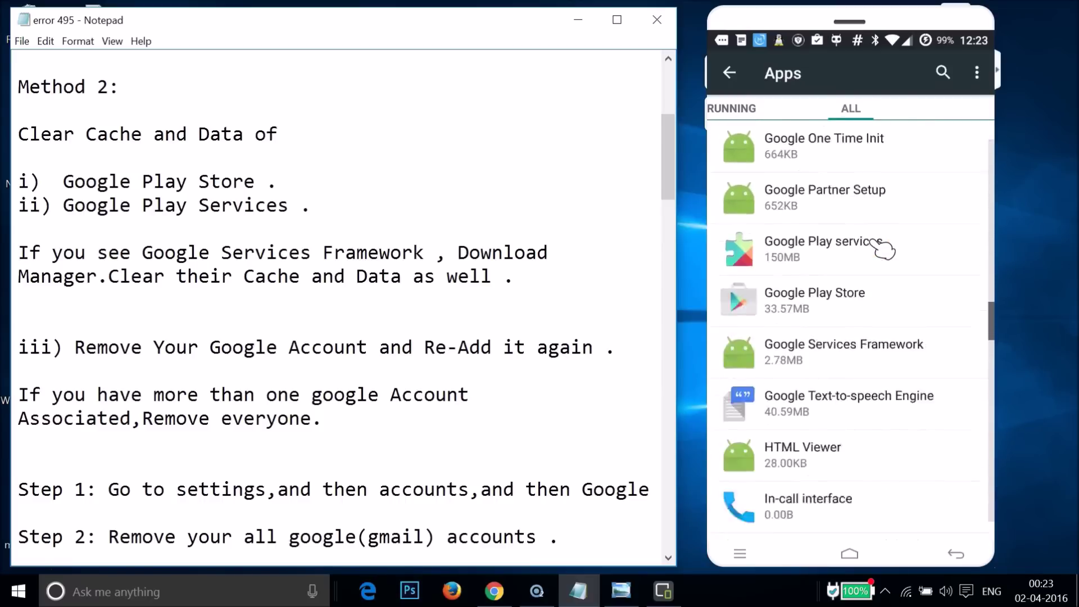
pyautogui.scroll(-3, 881, 249)
pyautogui.click(815, 202)
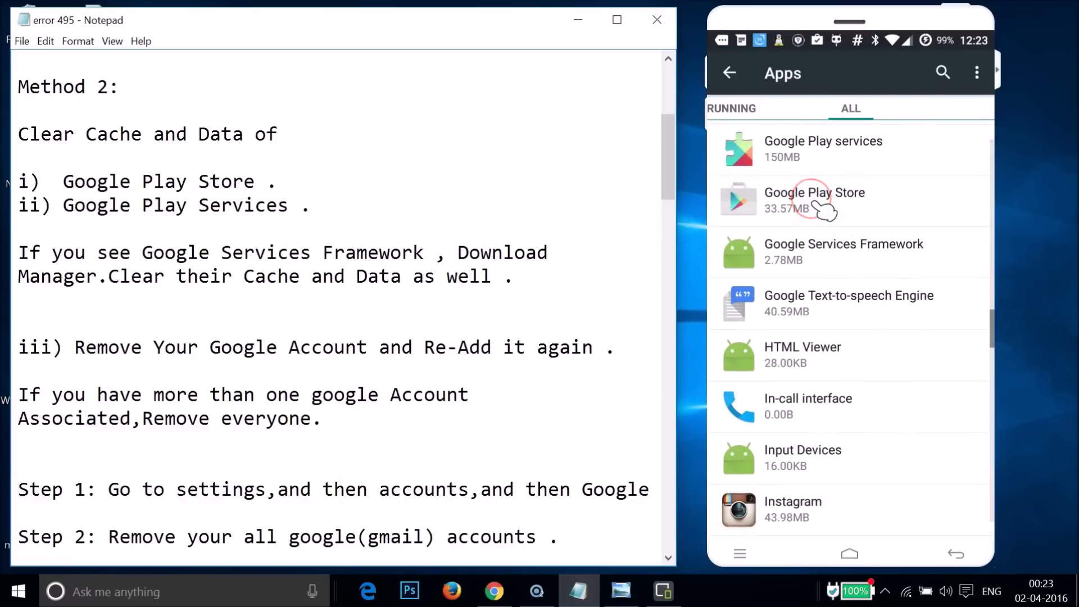
pyautogui.click(878, 410)
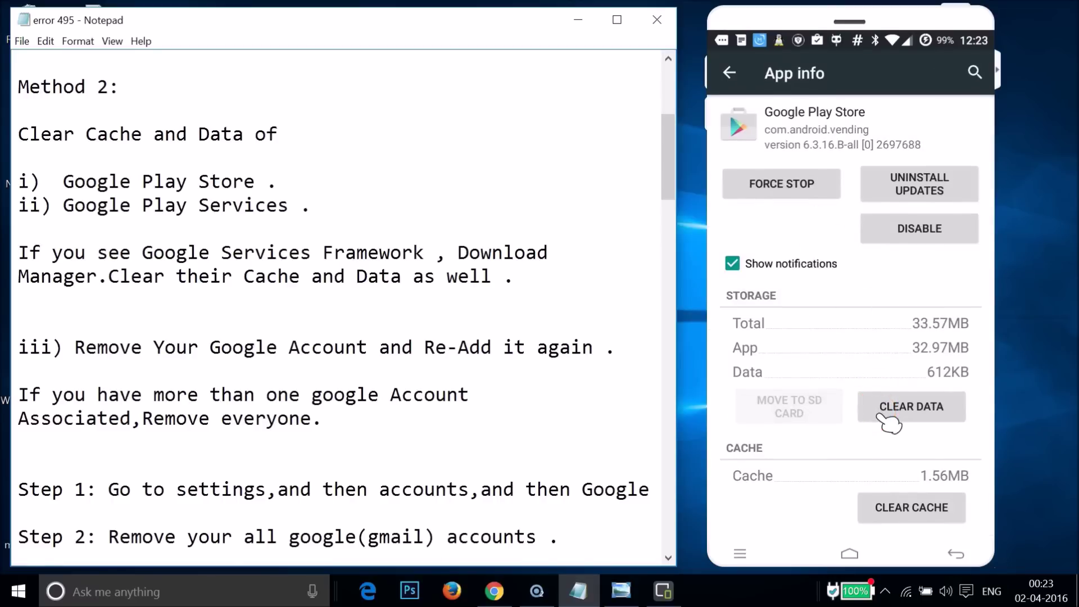
# Step: Confirm the Play Store data wipe and clear its cache so both read 0.00B
pyautogui.press('Return')
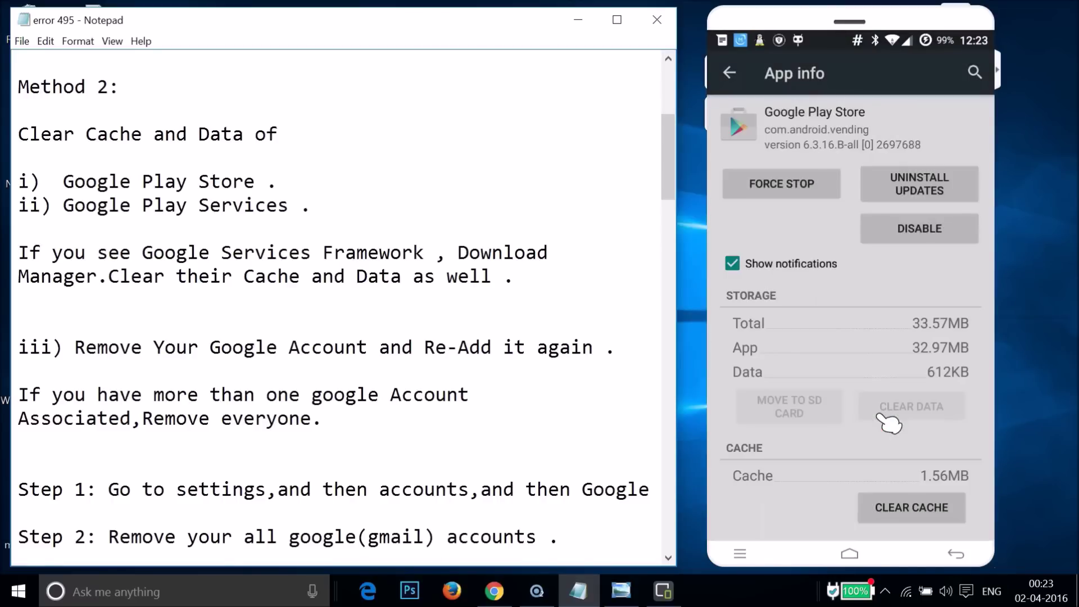
pyautogui.click(898, 500)
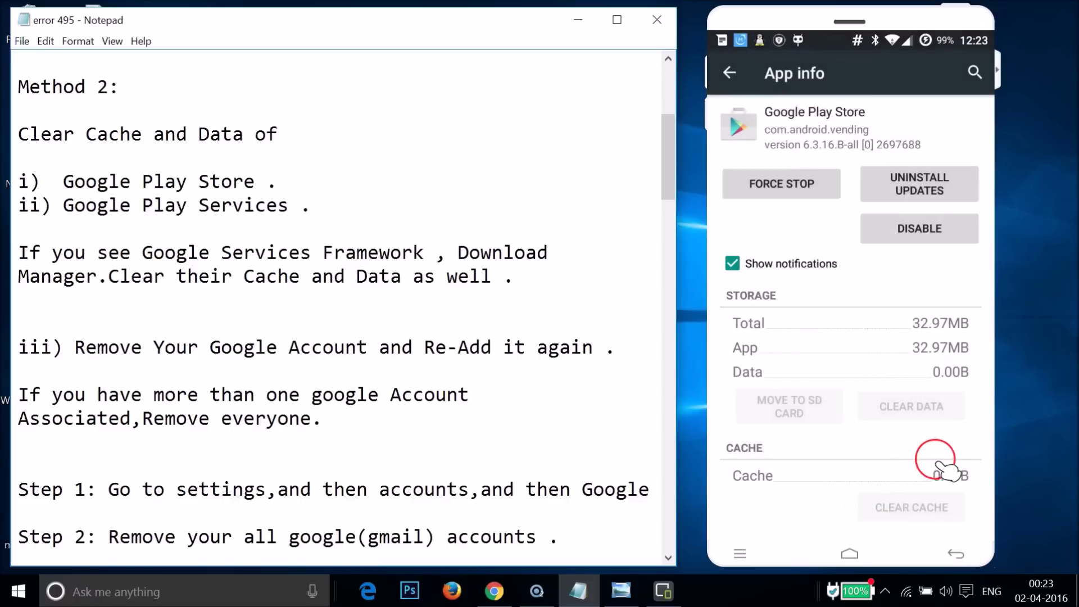
pyautogui.click(741, 74)
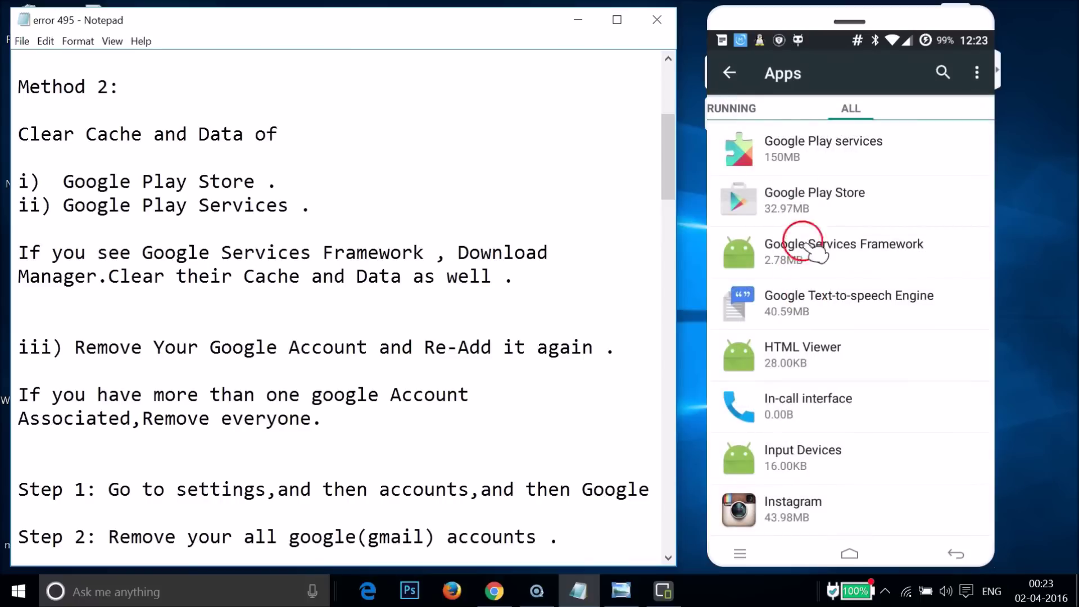
# Step: Clear all Google Play services data through MANAGE SPACE and return to the all-apps list
pyautogui.click(818, 161)
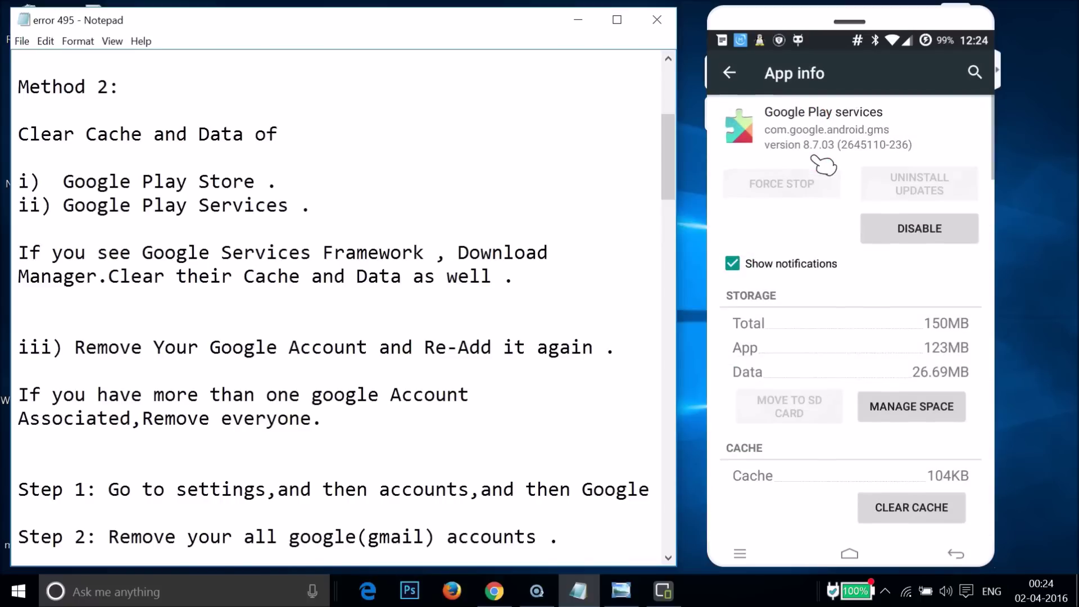
pyautogui.click(875, 415)
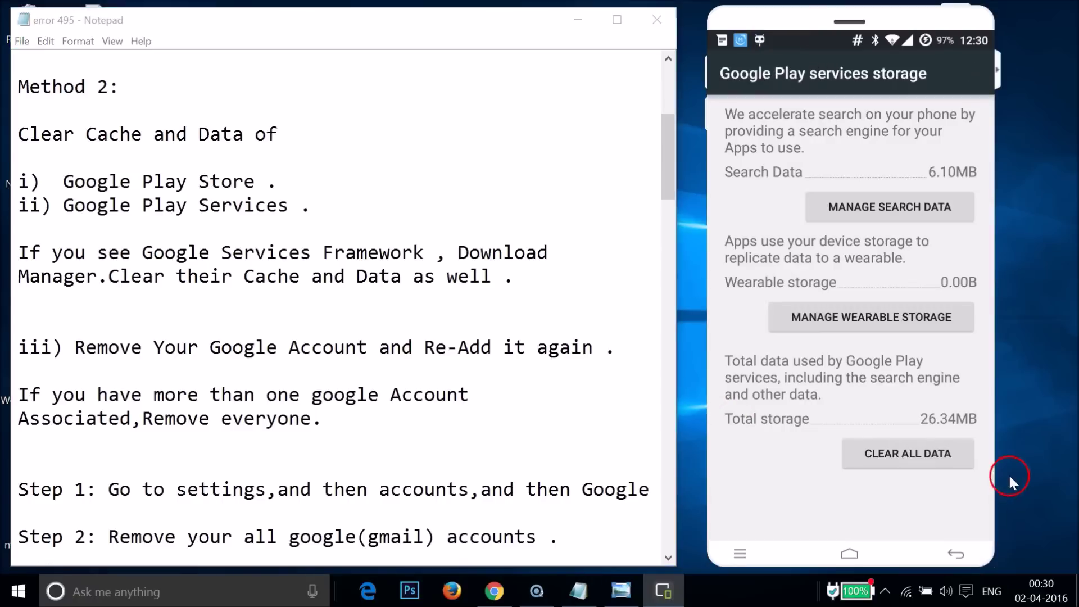
pyautogui.click(925, 458)
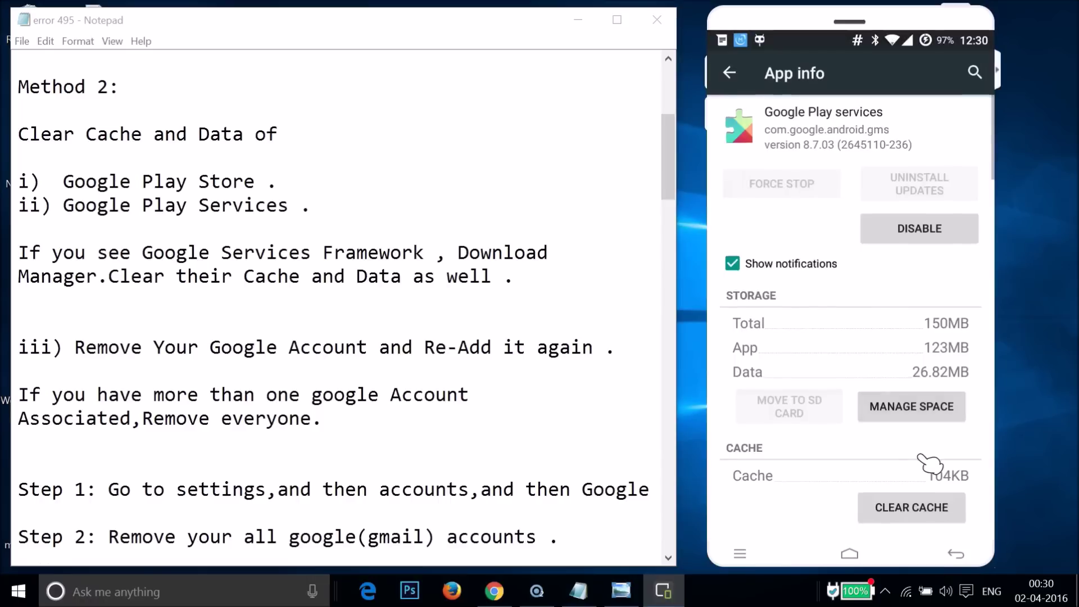
pyautogui.click(730, 75)
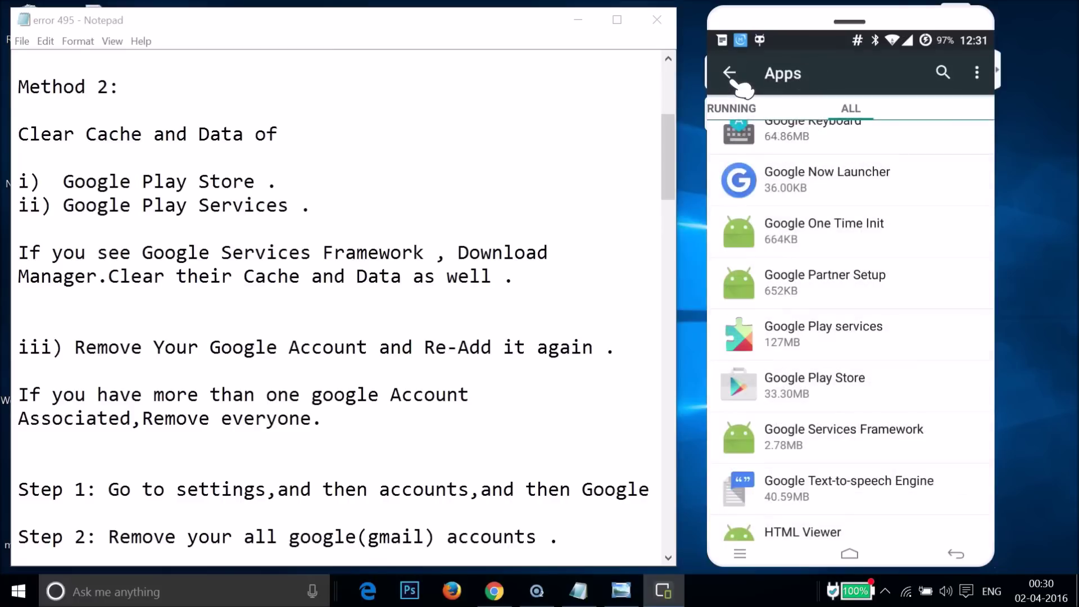
pyautogui.click(806, 308)
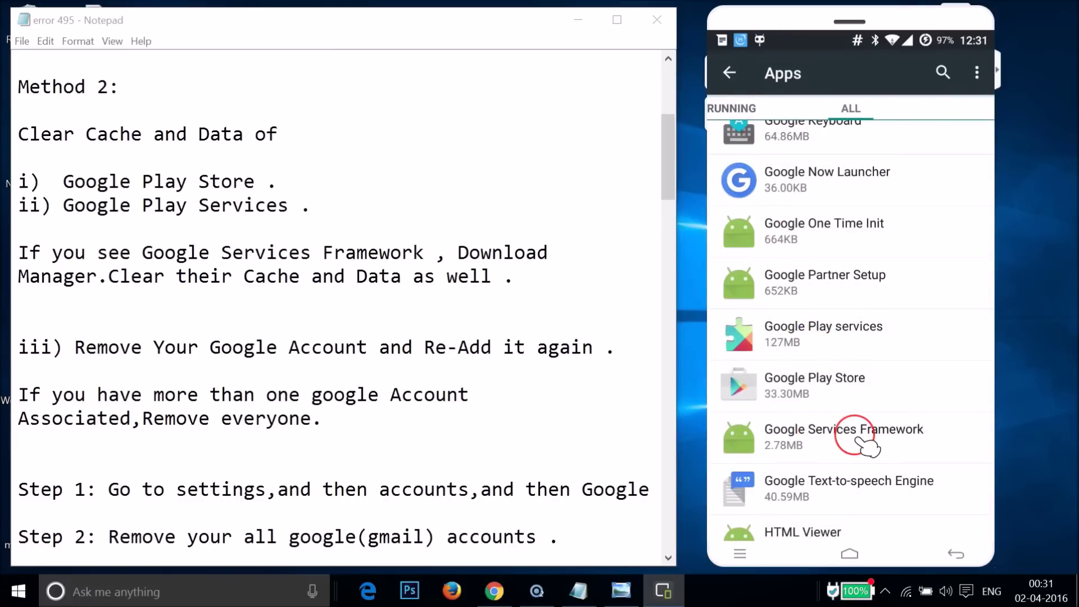
# Step: Clear Google Services Framework's data with confirmation, then go back to the all-apps list
pyautogui.scroll(-2, 868, 447)
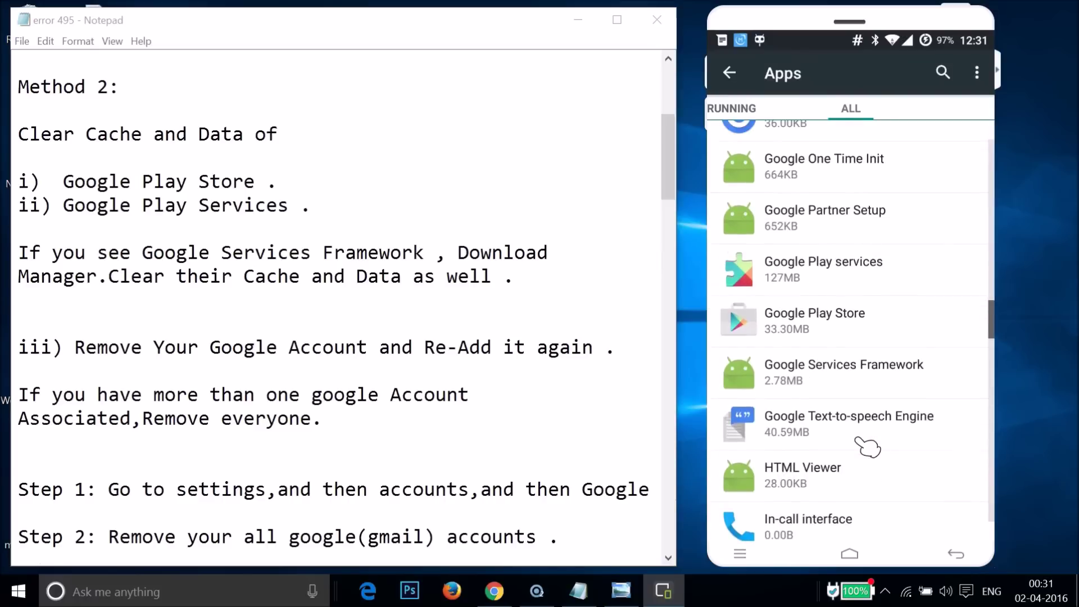
pyautogui.click(836, 389)
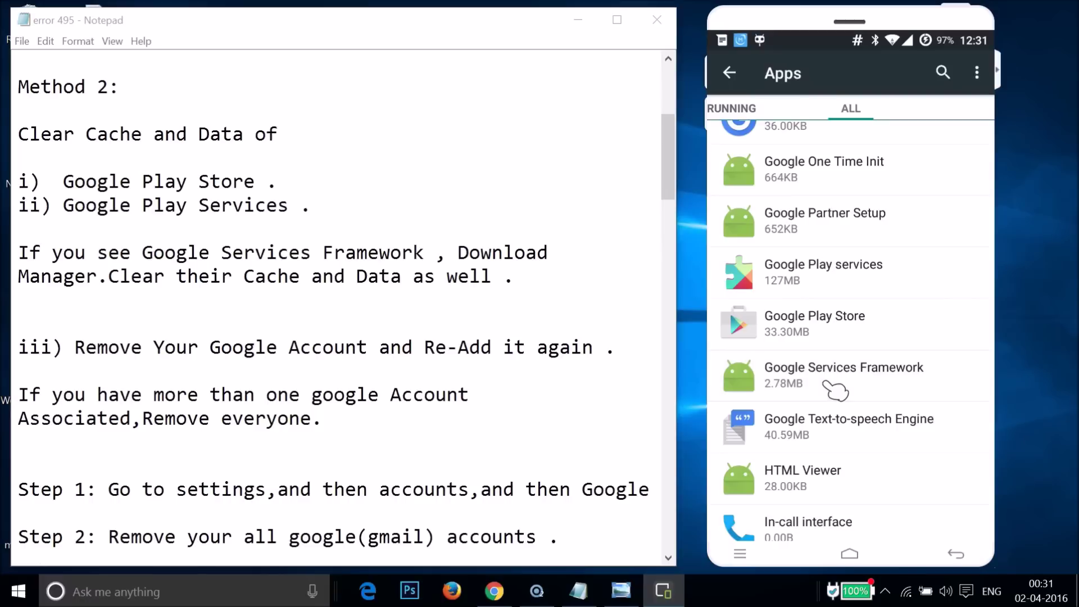
pyautogui.click(897, 362)
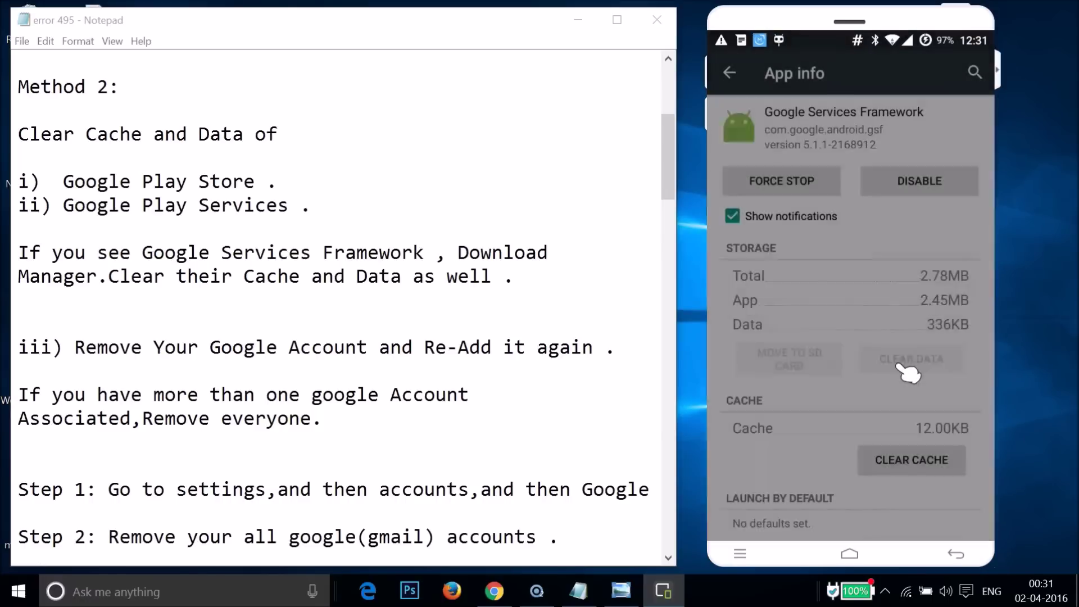
pyautogui.click(729, 74)
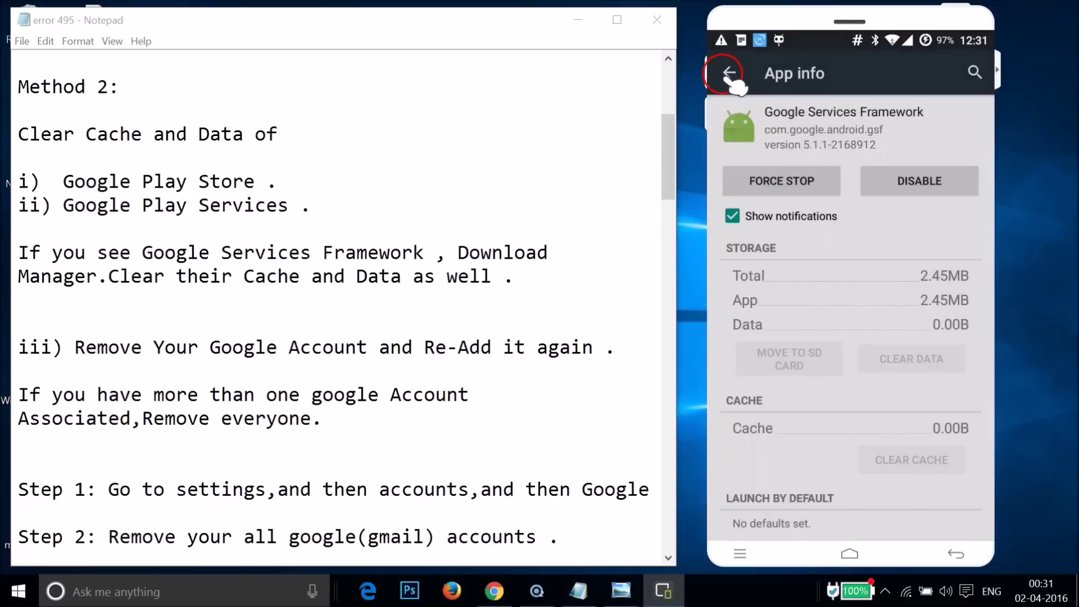
pyautogui.click(729, 73)
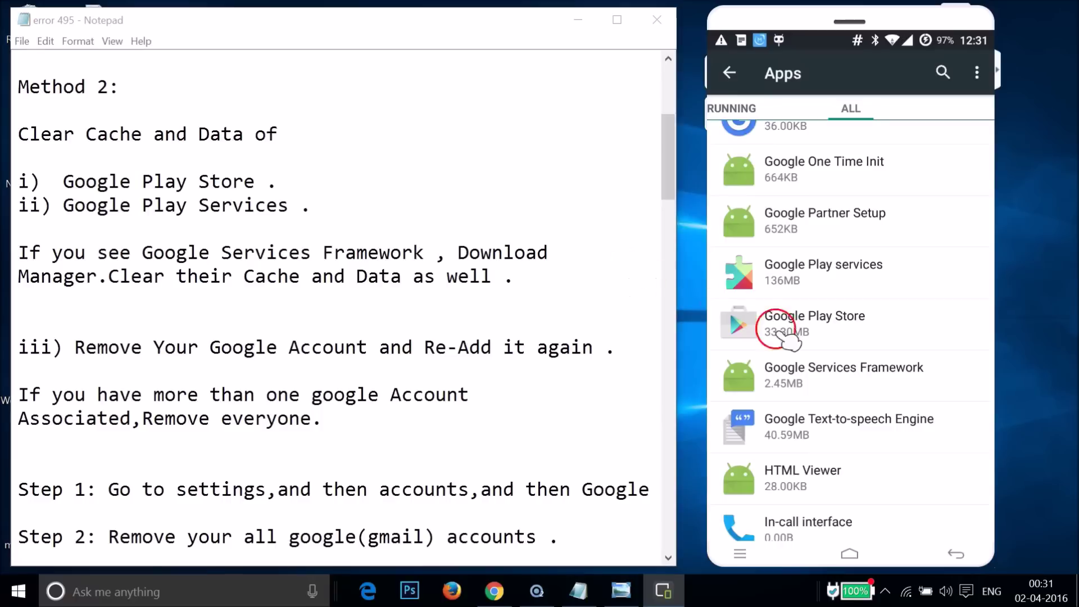
# Step: Open Download Manager's App info and confirm CLEAR DATA so data and cache read 0.00B
pyautogui.scroll(15, 837, 355)
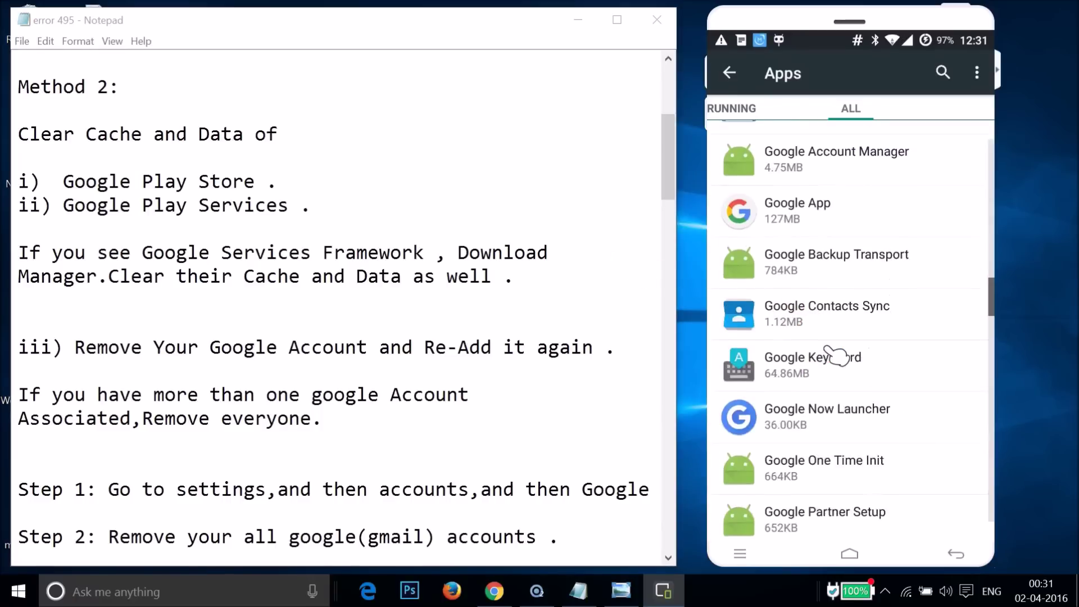
pyautogui.scroll(5, 838, 355)
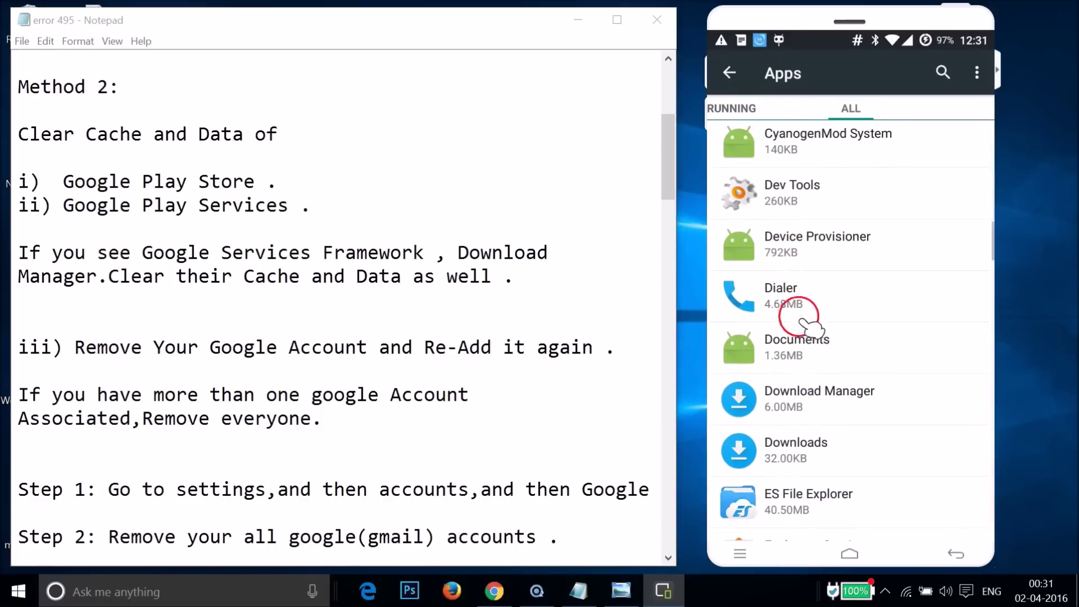
pyautogui.click(824, 409)
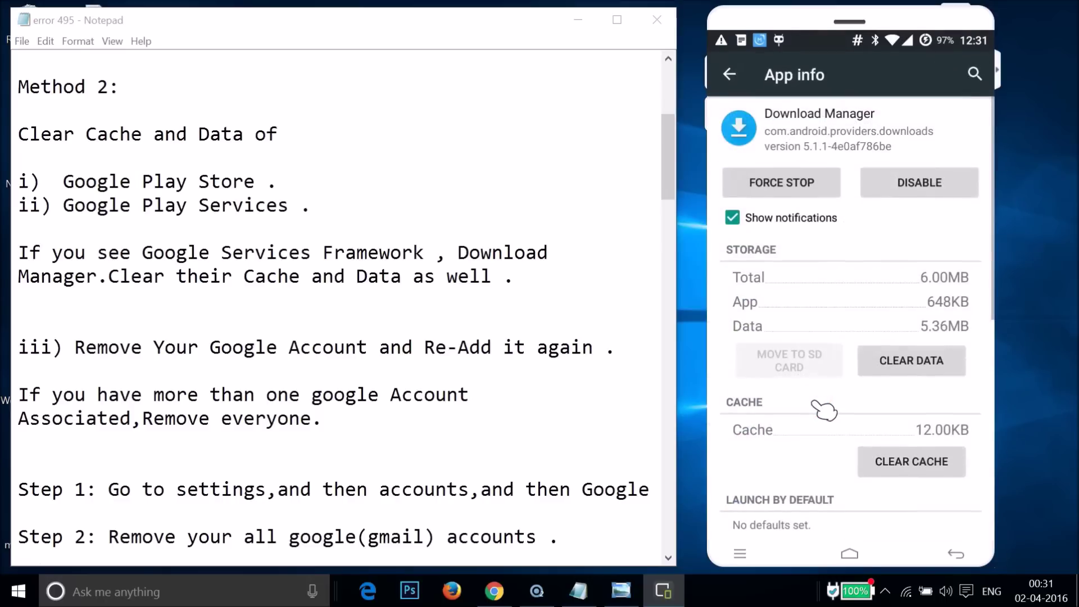
pyautogui.click(907, 365)
pyautogui.press('Return')
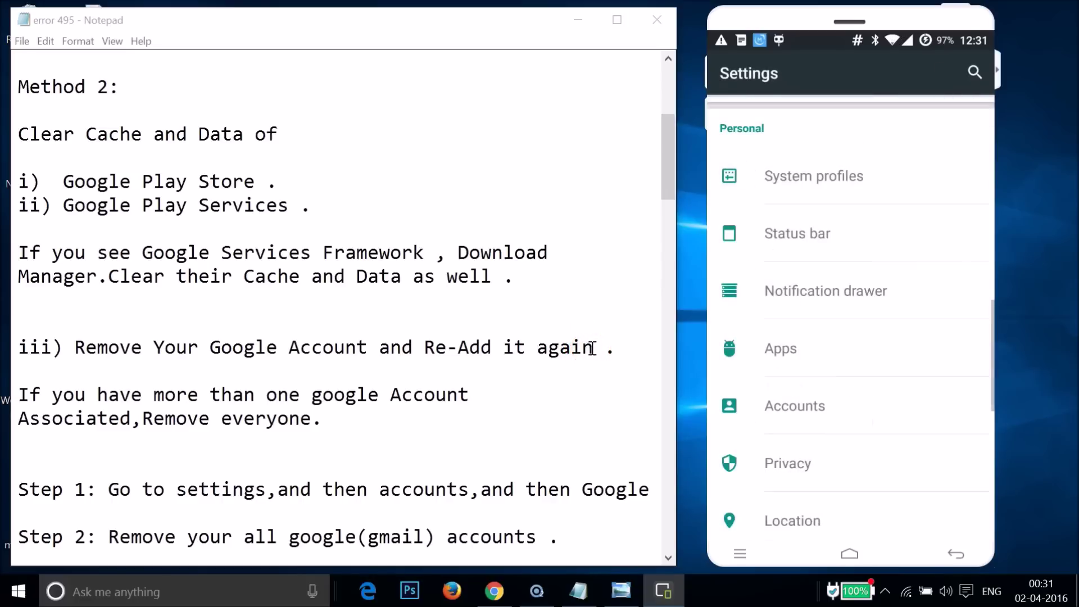
# Step: Open Settings > Accounts and select the Google account entry
pyautogui.click(593, 349)
pyautogui.click(960, 403)
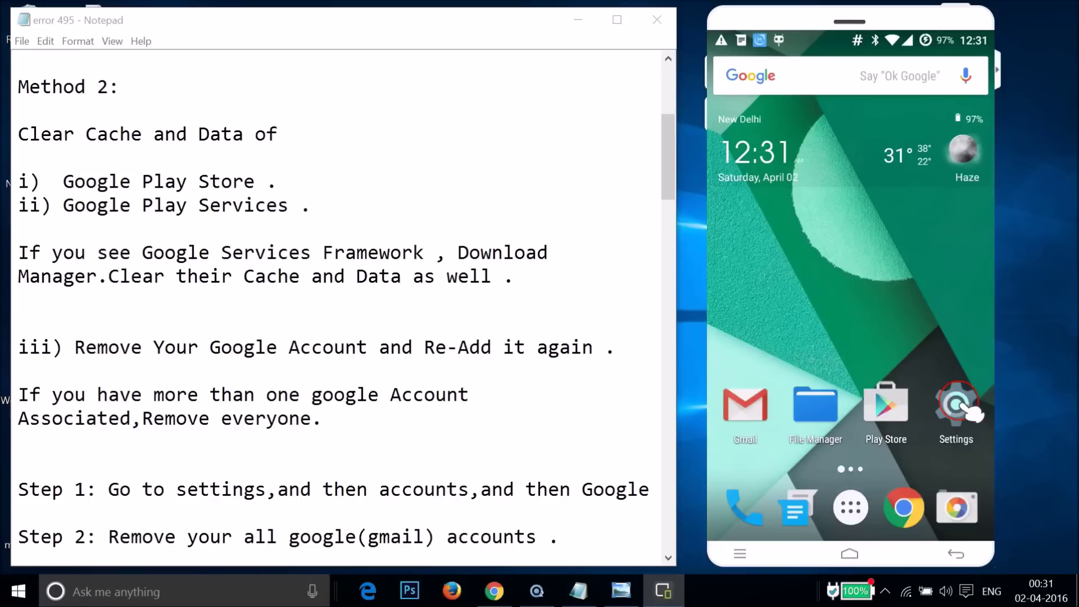
pyautogui.click(833, 356)
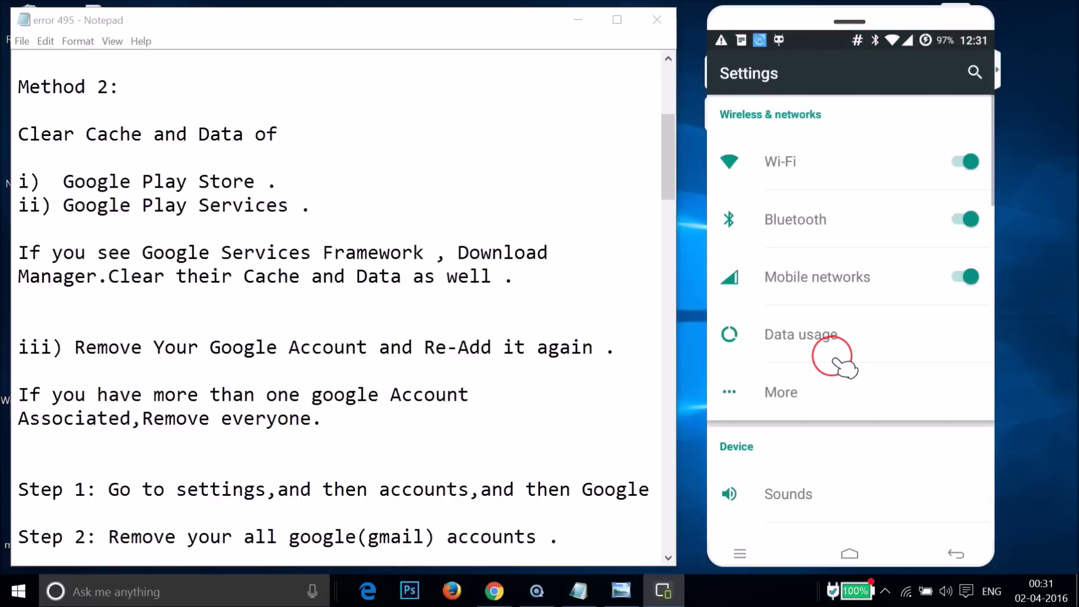
pyautogui.scroll(-10, 847, 369)
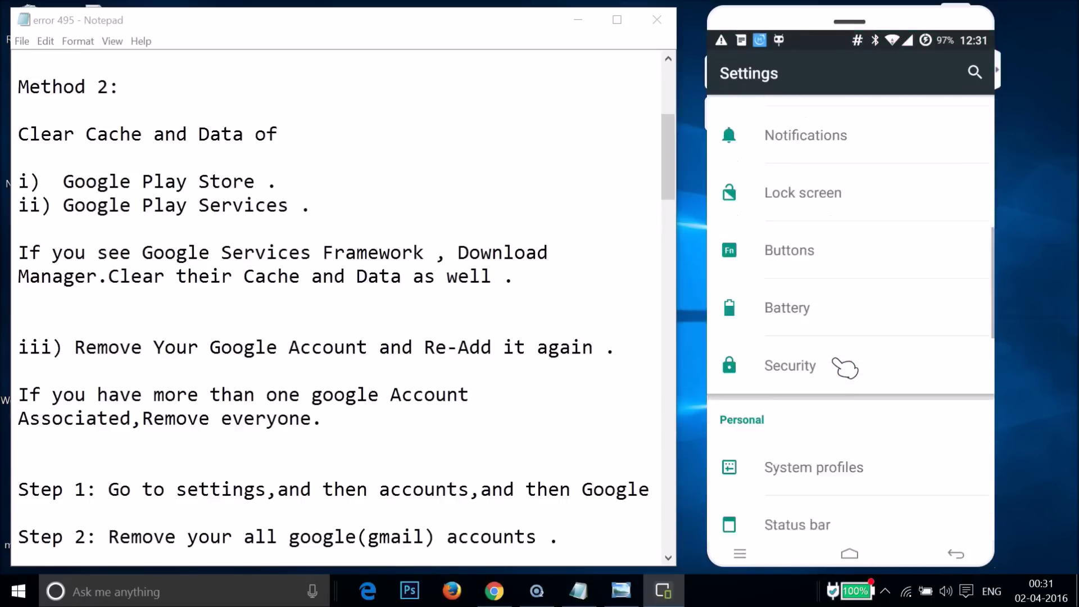
pyautogui.scroll(-8, 846, 369)
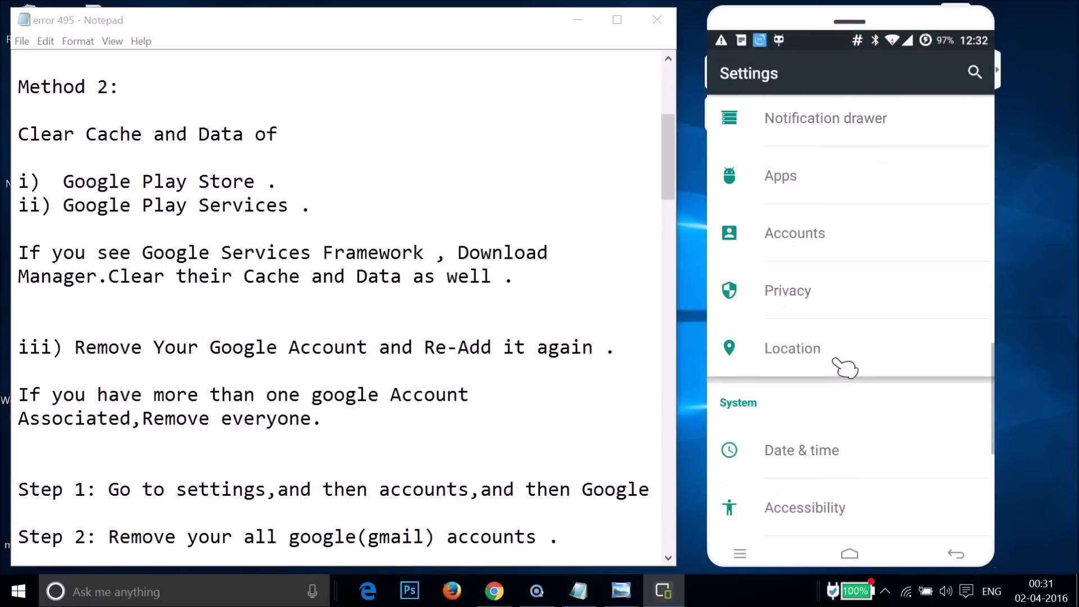
pyautogui.click(807, 236)
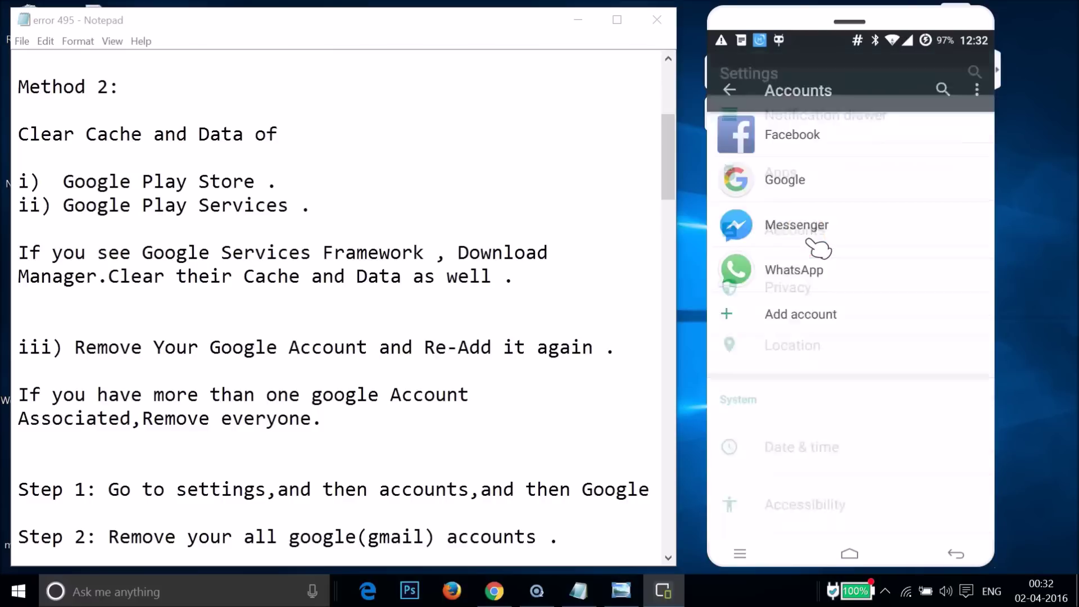
pyautogui.moveTo(829, 311); pyautogui.dragTo(810, 178)
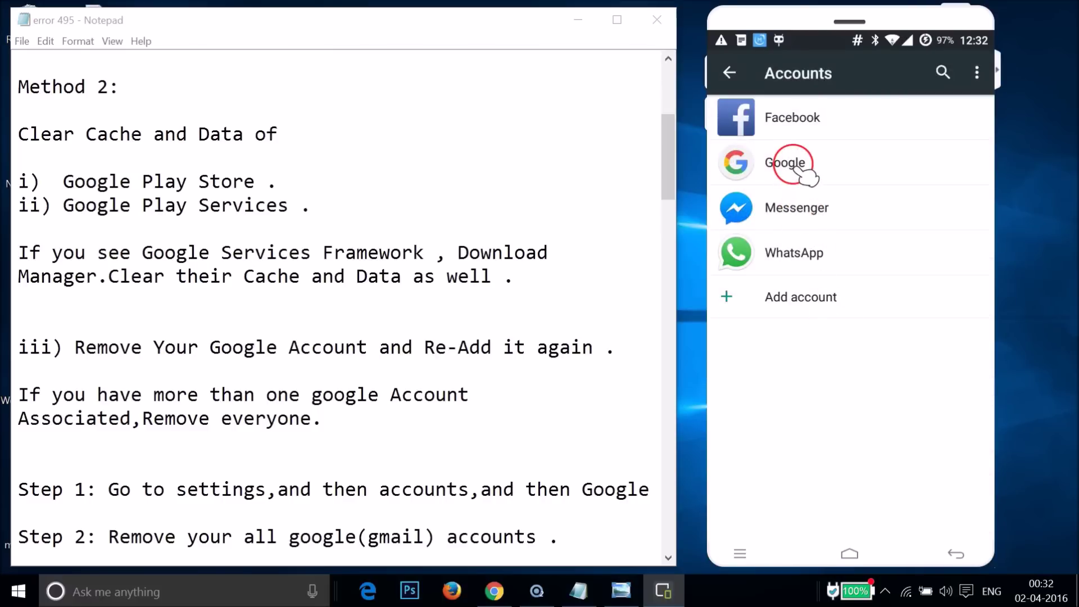
pyautogui.click(799, 167)
pyautogui.click(812, 148)
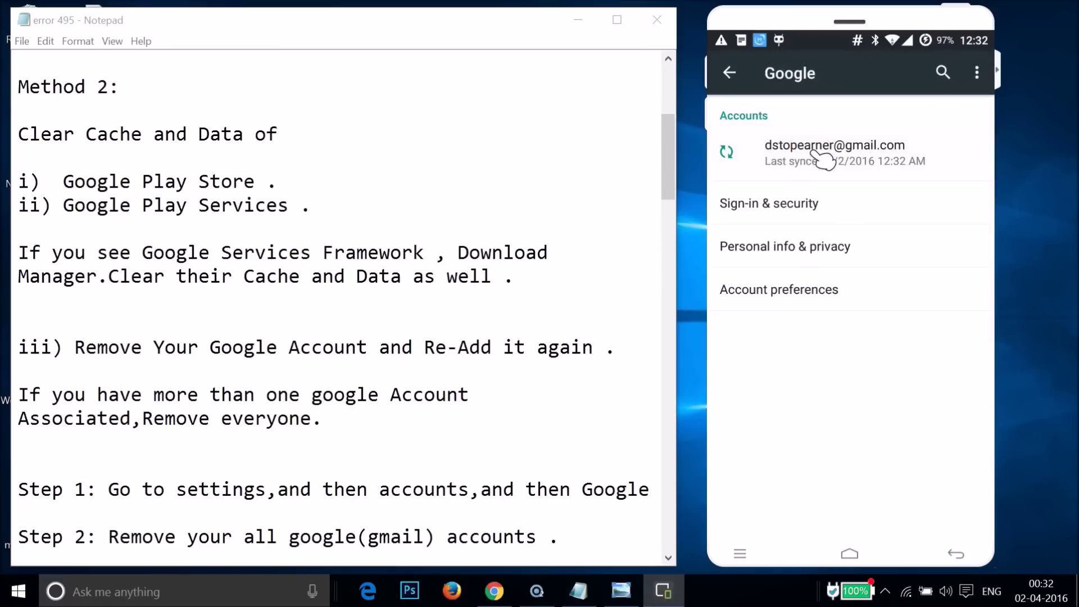
# Step: Remove the Google account from the ⋮ menu and confirm REMOVE ACCOUNT
pyautogui.click(824, 157)
pyautogui.click(977, 74)
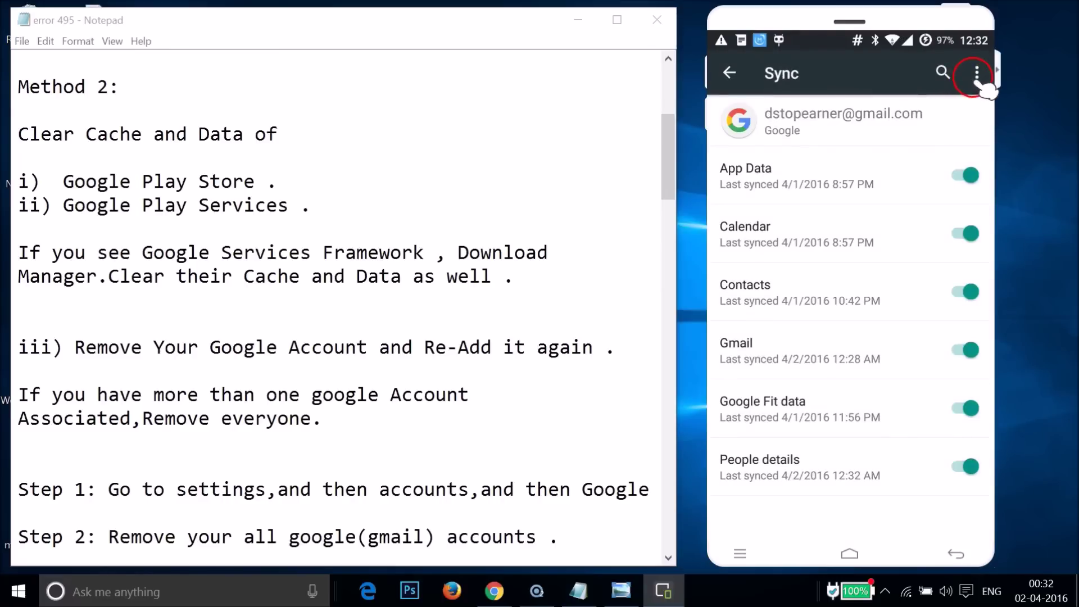
pyautogui.click(977, 73)
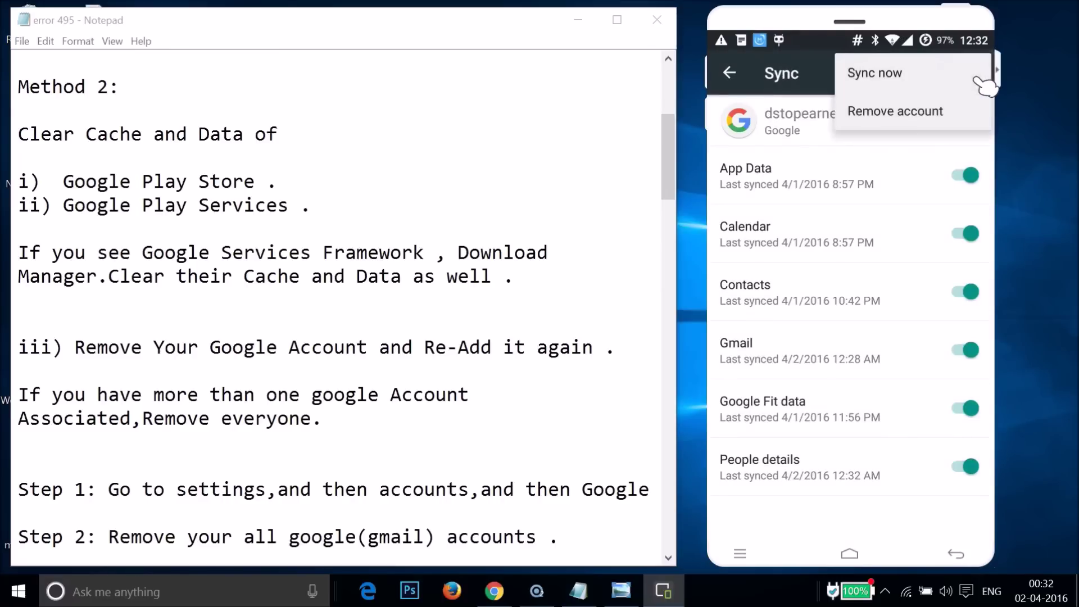
pyautogui.click(907, 107)
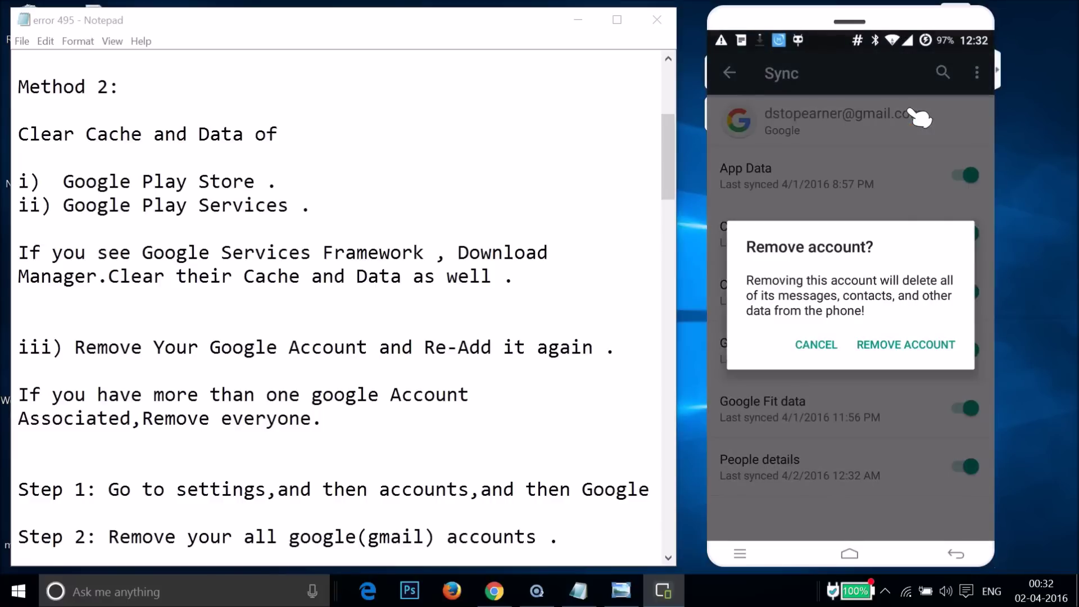
pyautogui.click(927, 340)
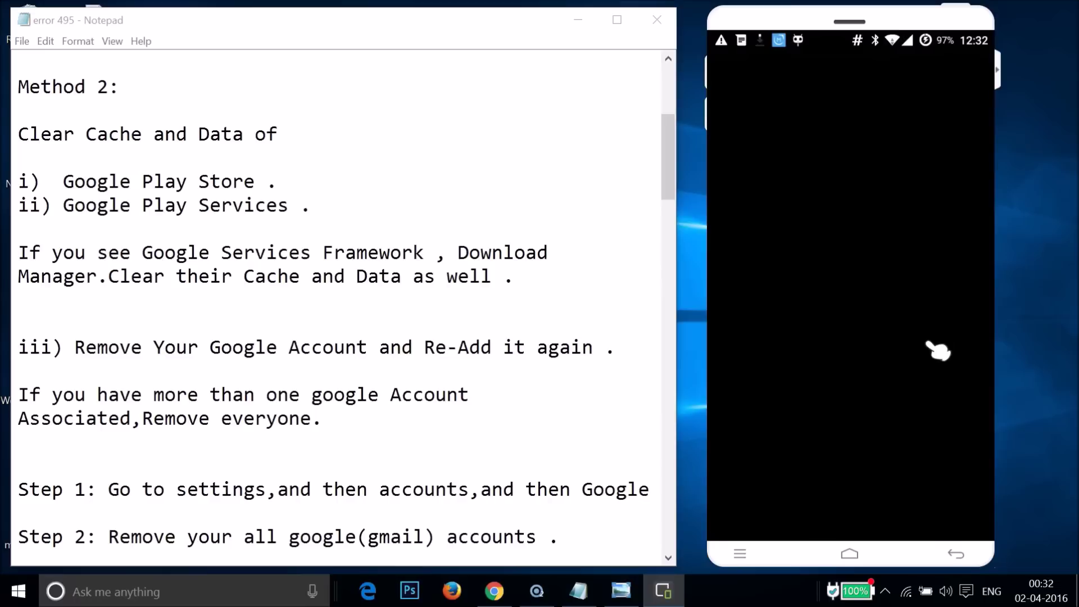
pyautogui.moveTo(846, 299); pyautogui.dragTo(875, 330)
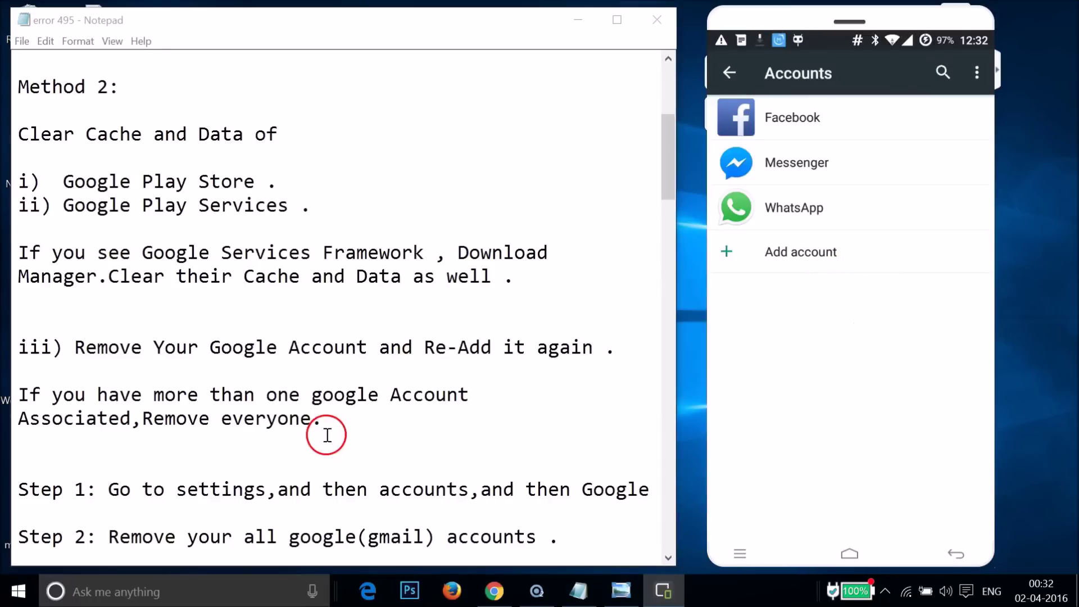
# Step: Switch over to the error 495 fix notes in Notepad
pyautogui.click(318, 413)
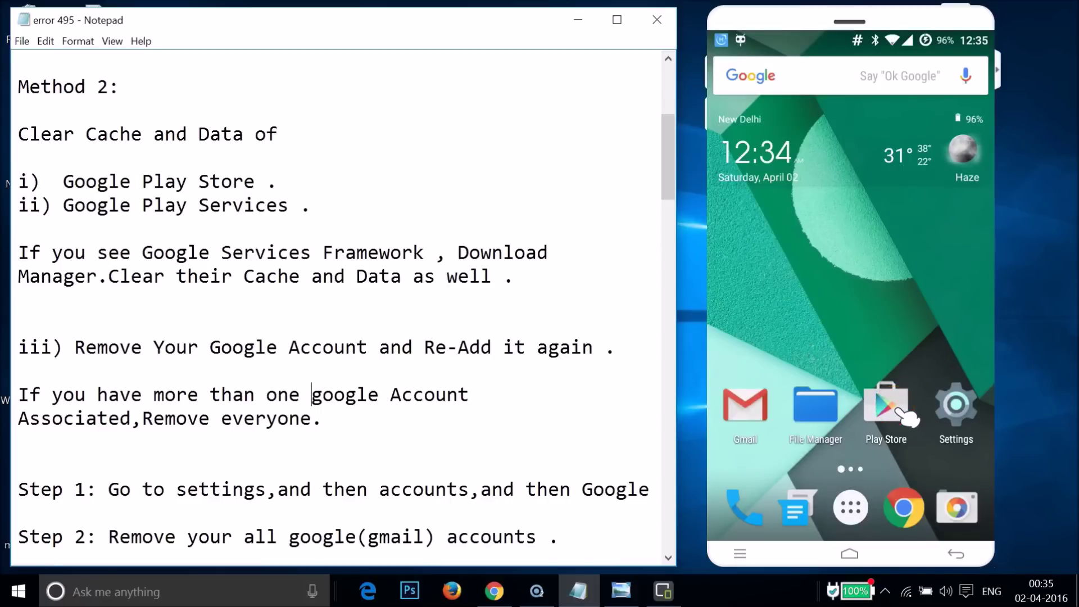
# Step: Launch Play Store and sign in with the Google account's e-mail address and password
pyautogui.click(898, 414)
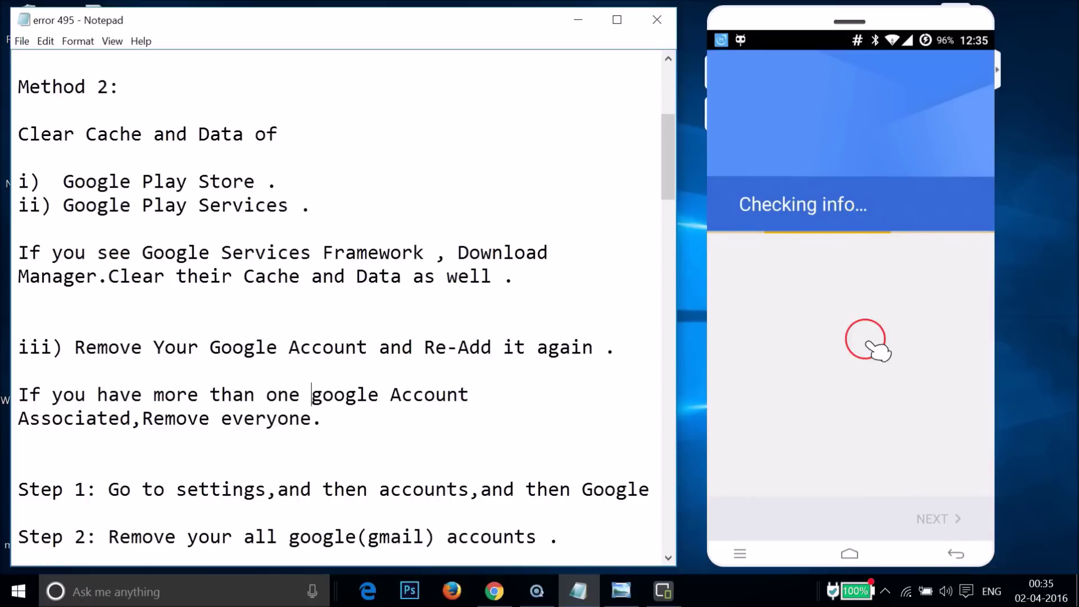
pyautogui.click(812, 368)
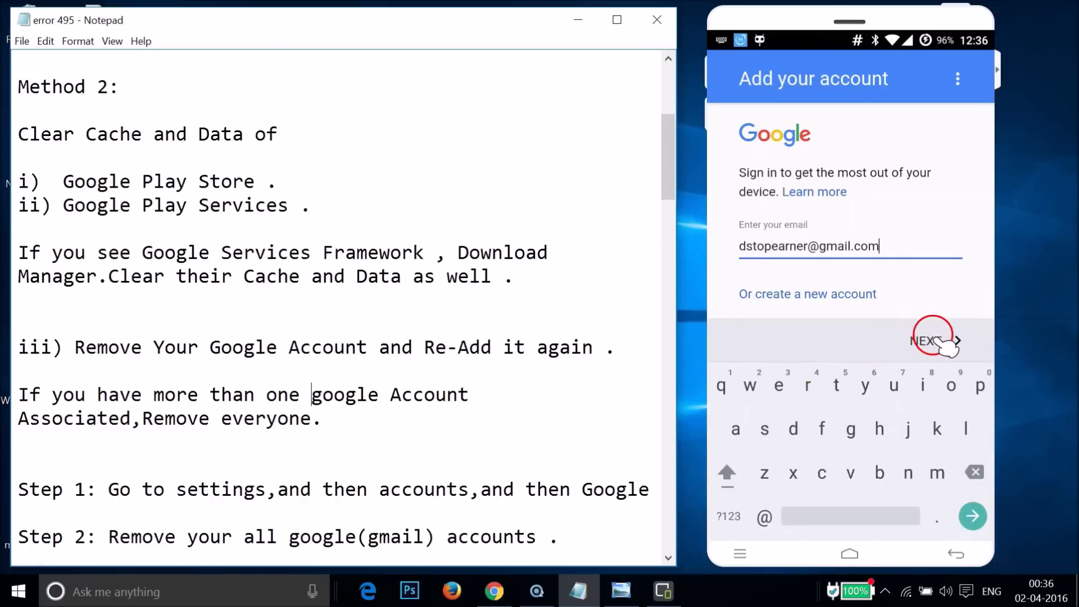
pyautogui.click(936, 341)
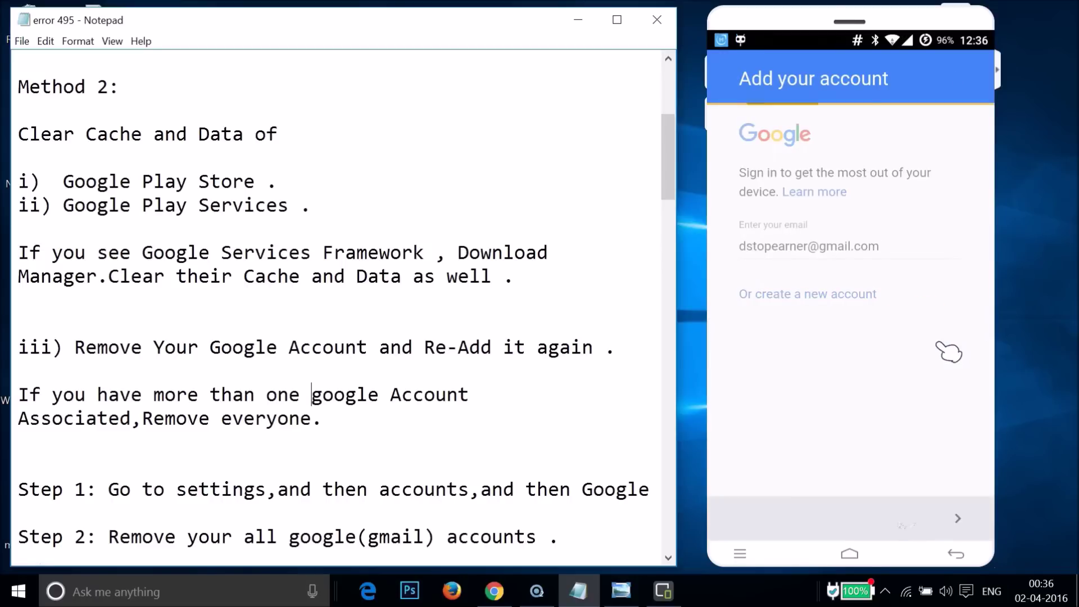
pyautogui.click(782, 128)
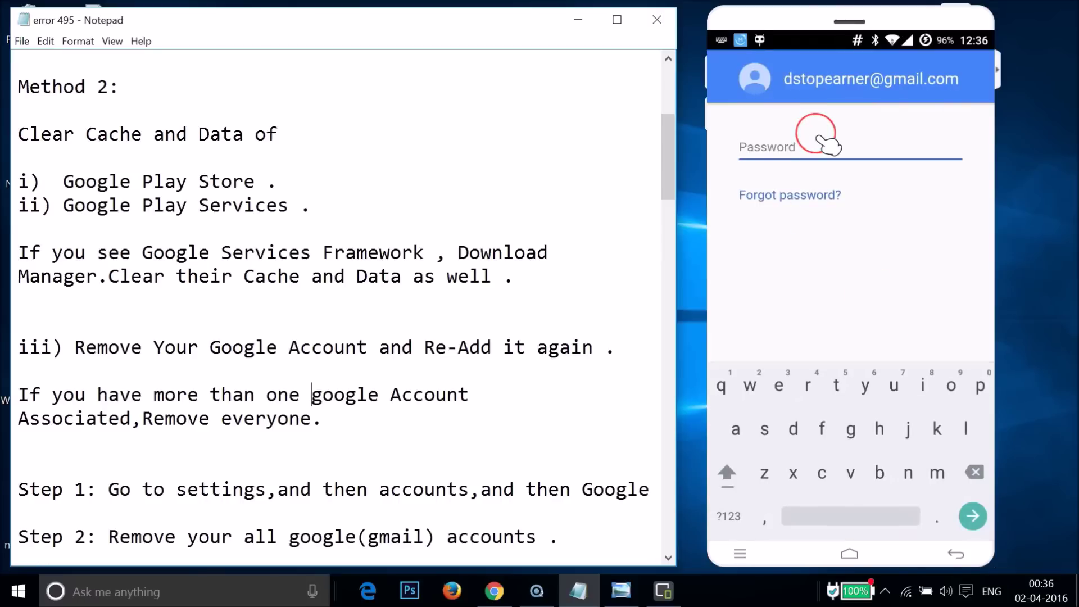
pyautogui.hotkey('ctrl', 'v')
pyautogui.click(877, 285)
pyautogui.click(933, 335)
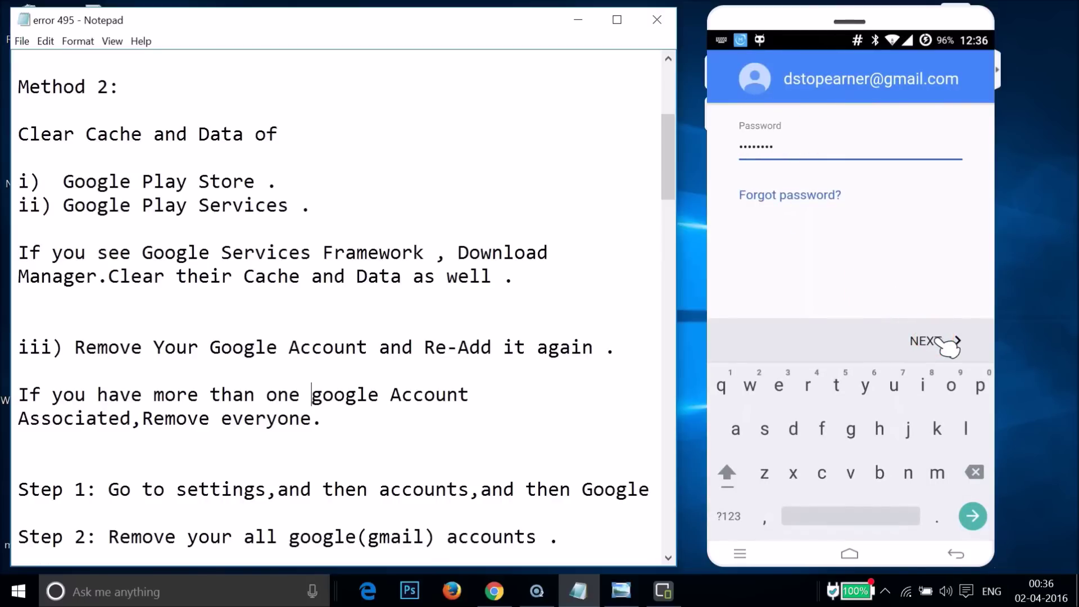
# Step: Accept the Google terms and finish the Google services step to reach Play Store's home page
pyautogui.click(921, 521)
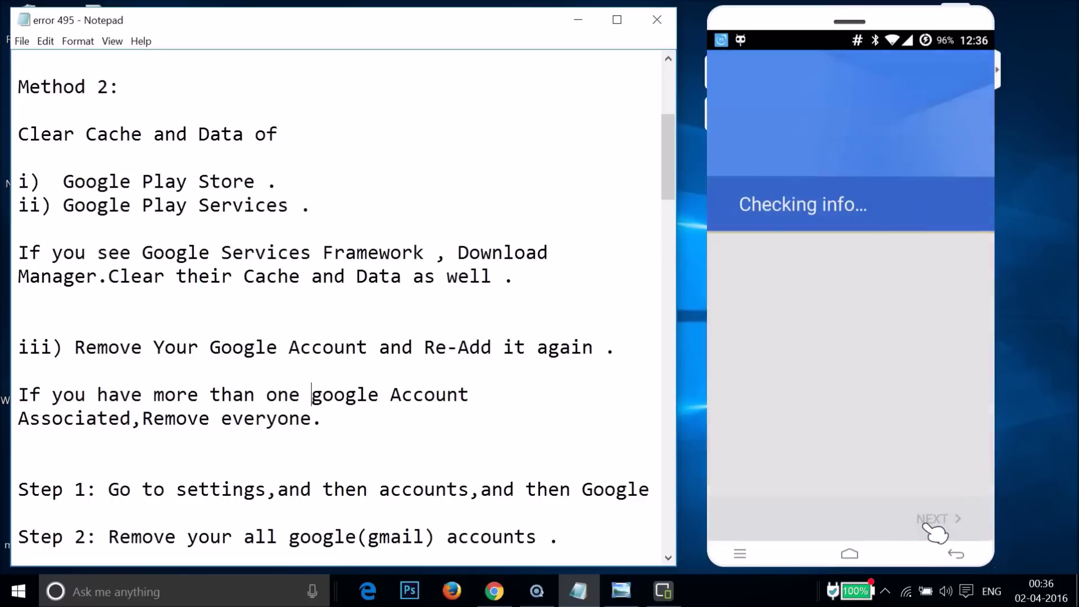
pyautogui.click(957, 518)
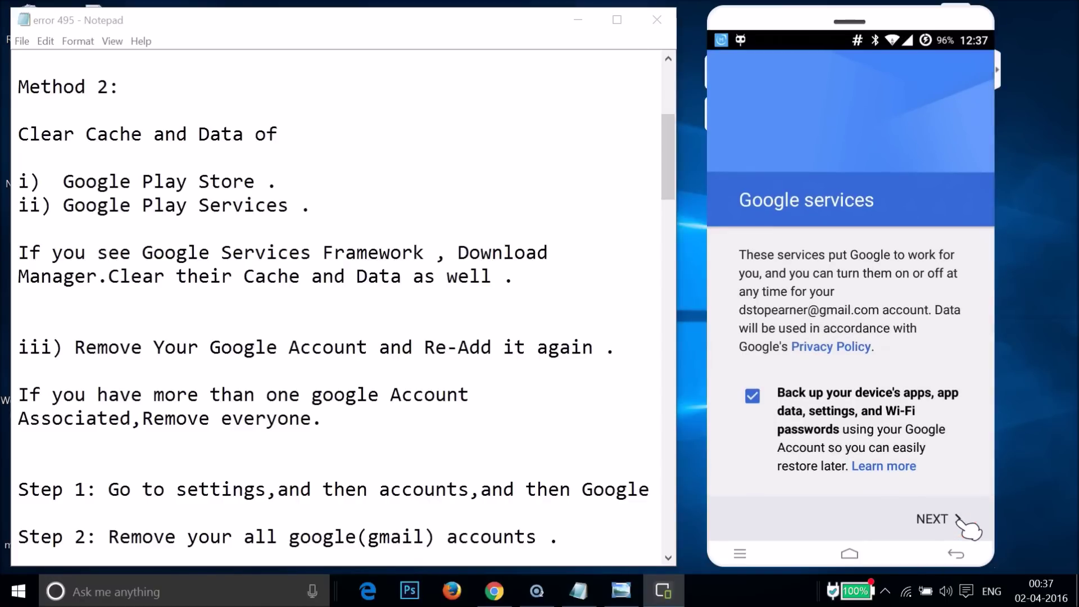
pyautogui.click(958, 519)
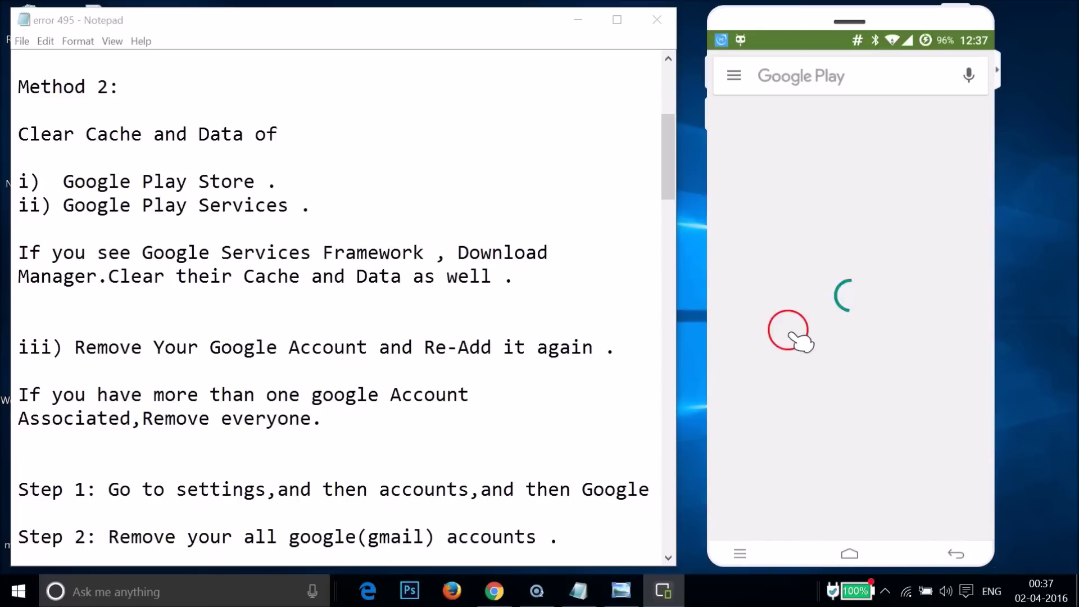
# Step: Scroll the Notepad guide down to the Method 3 steps for uninstalling Play Store updates
pyautogui.click(315, 327)
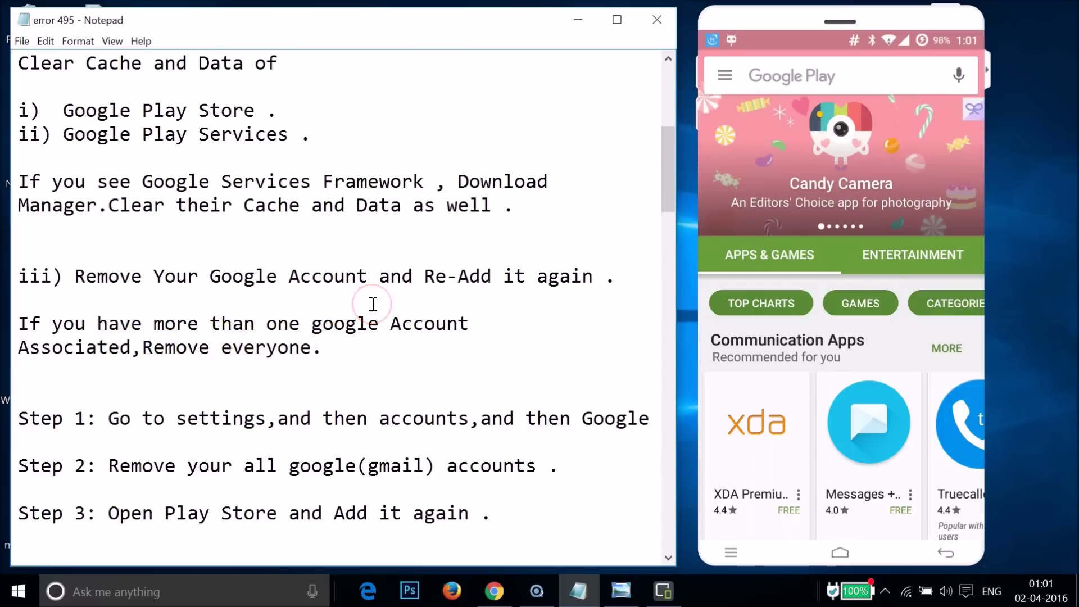
pyautogui.scroll(1, 309, 223)
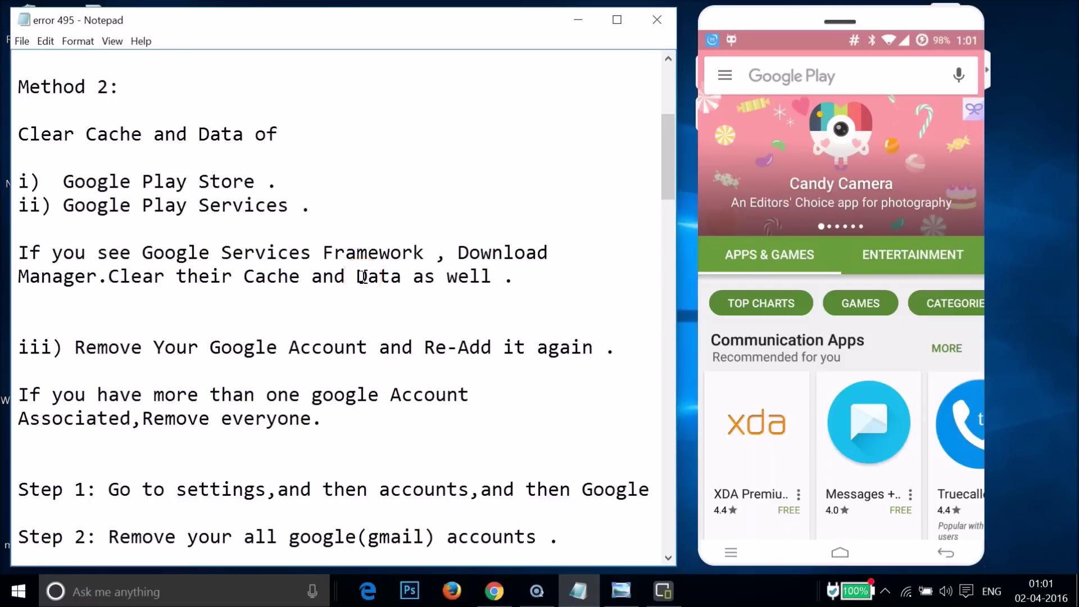
pyautogui.scroll(-7, 364, 277)
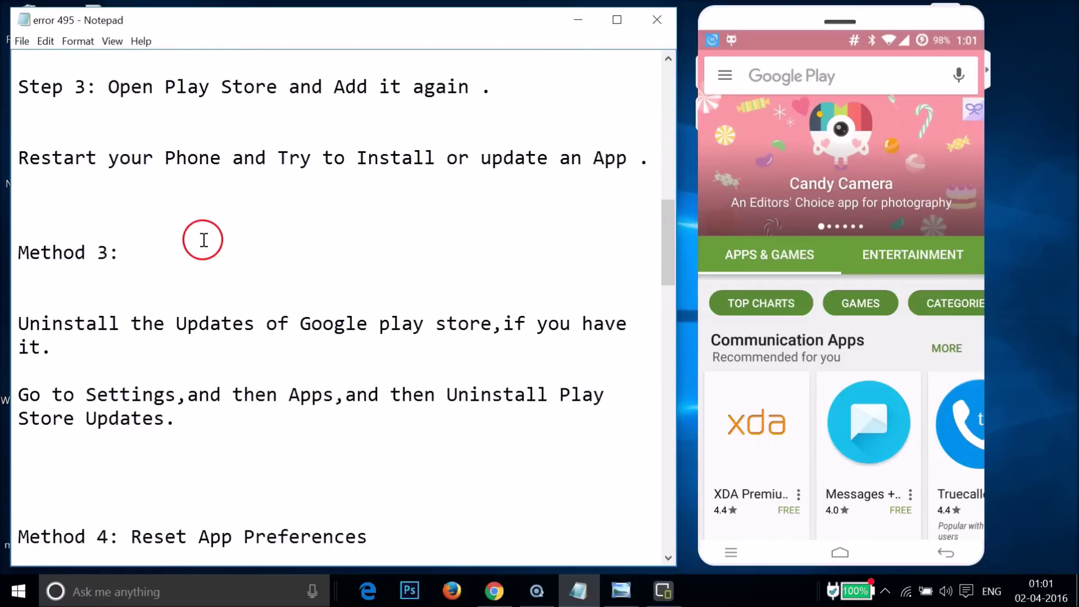
pyautogui.scroll(-1, 290, 304)
pyautogui.scroll(-1, 290, 304)
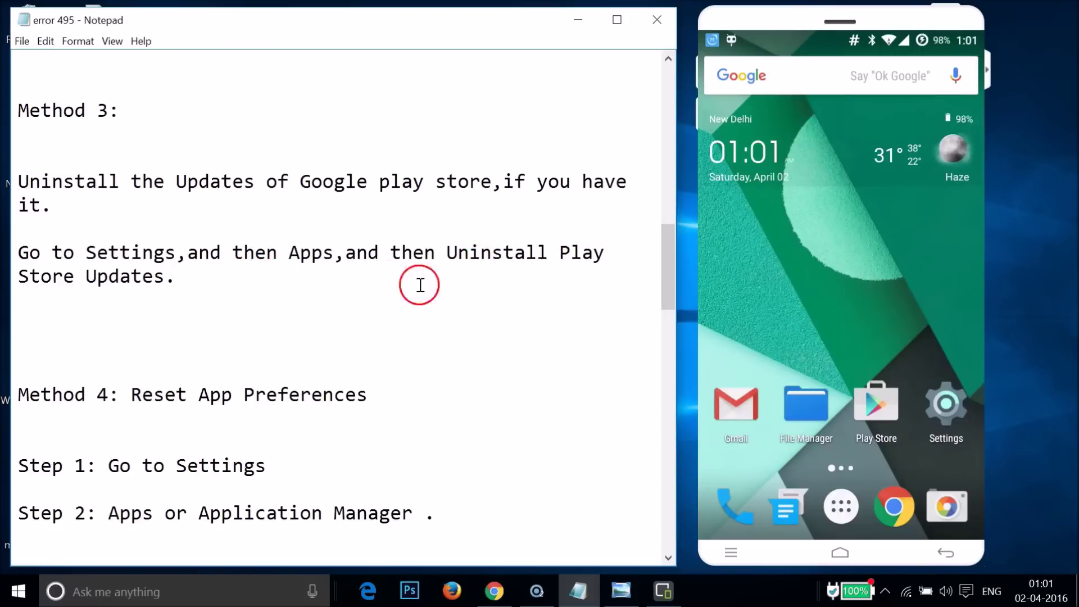
# Step: Open the Apps section of the phone's Settings
pyautogui.click(956, 416)
pyautogui.scroll(-10, 963, 421)
pyautogui.scroll(-6, 962, 420)
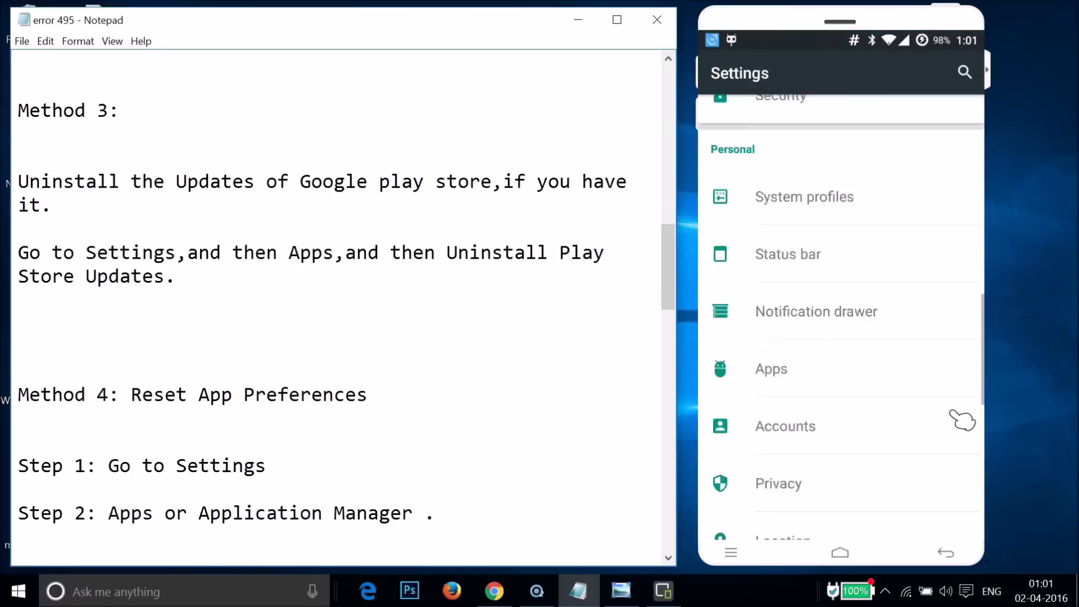
pyautogui.click(793, 228)
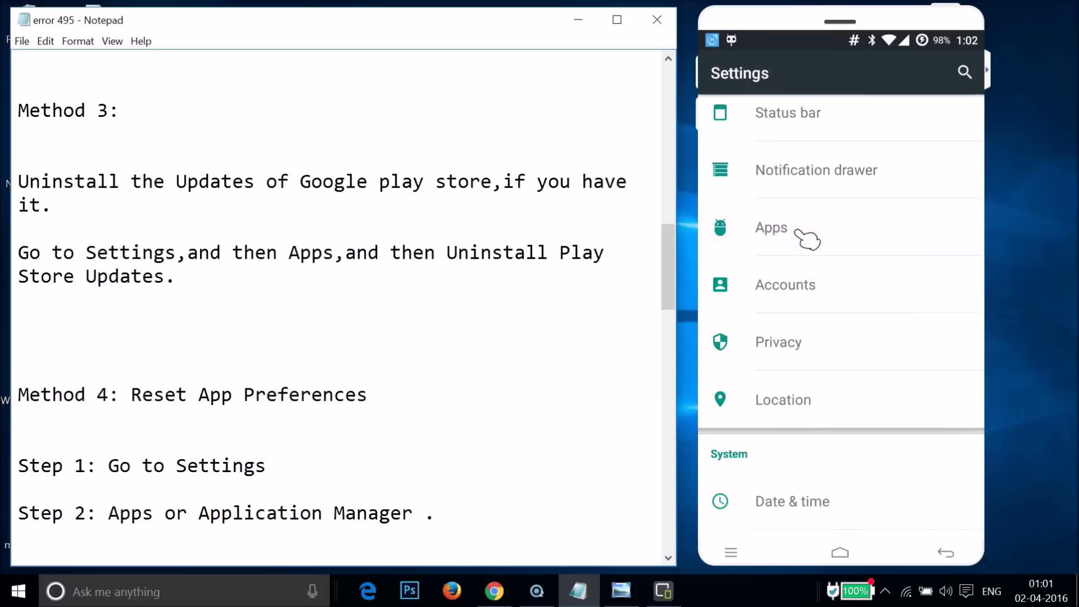
# Step: Switch to the ALL apps list, go to Google Play Store, and start uninstalling its updates
pyautogui.moveTo(922, 171); pyautogui.dragTo(944, 123)
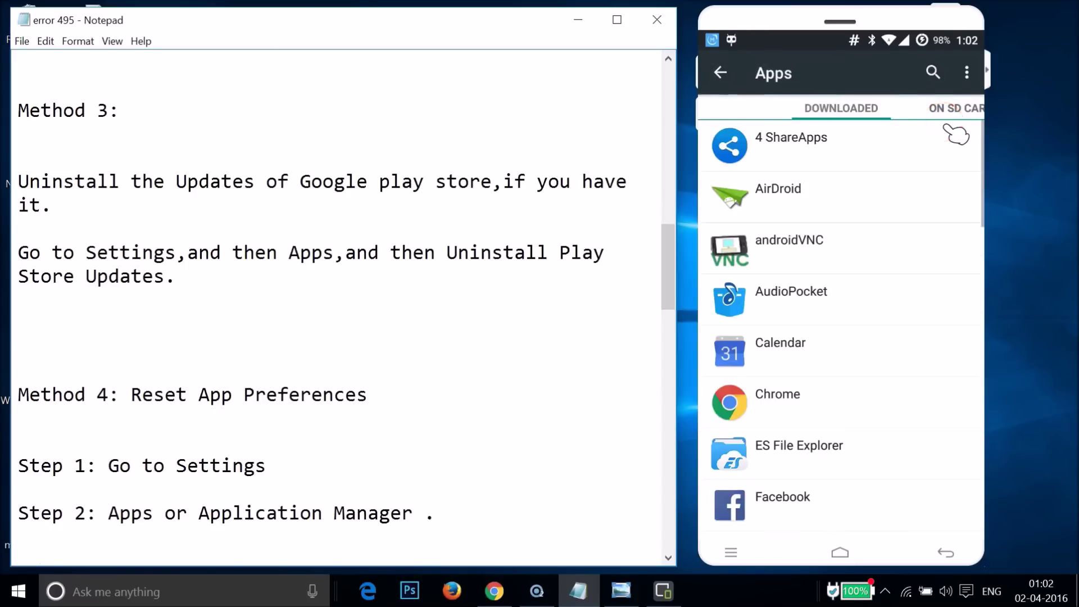
pyautogui.click(944, 123)
pyautogui.click(944, 123)
pyautogui.click(945, 123)
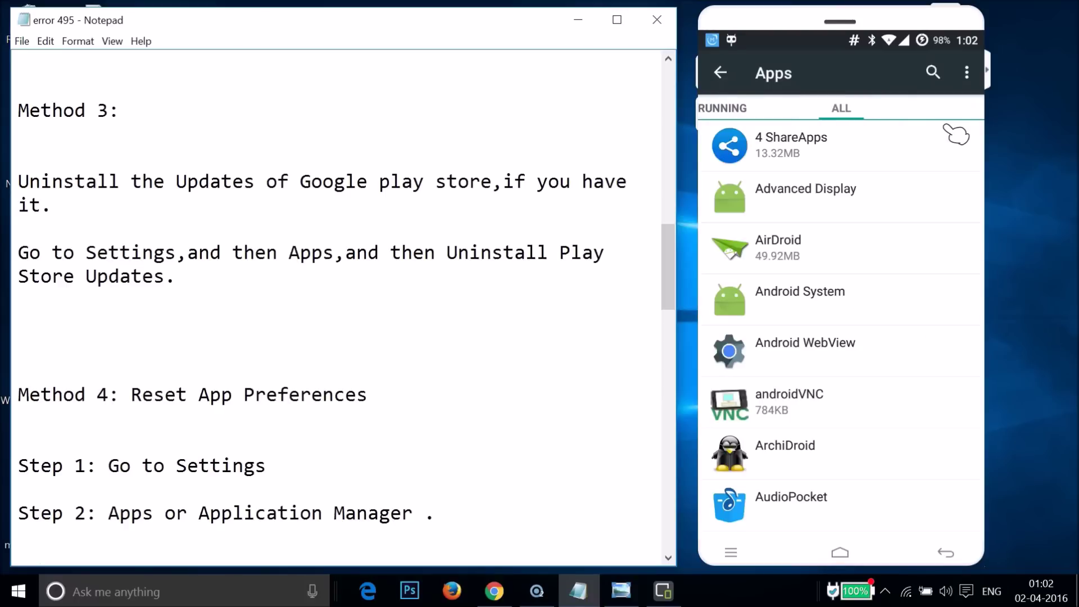
pyautogui.click(842, 312)
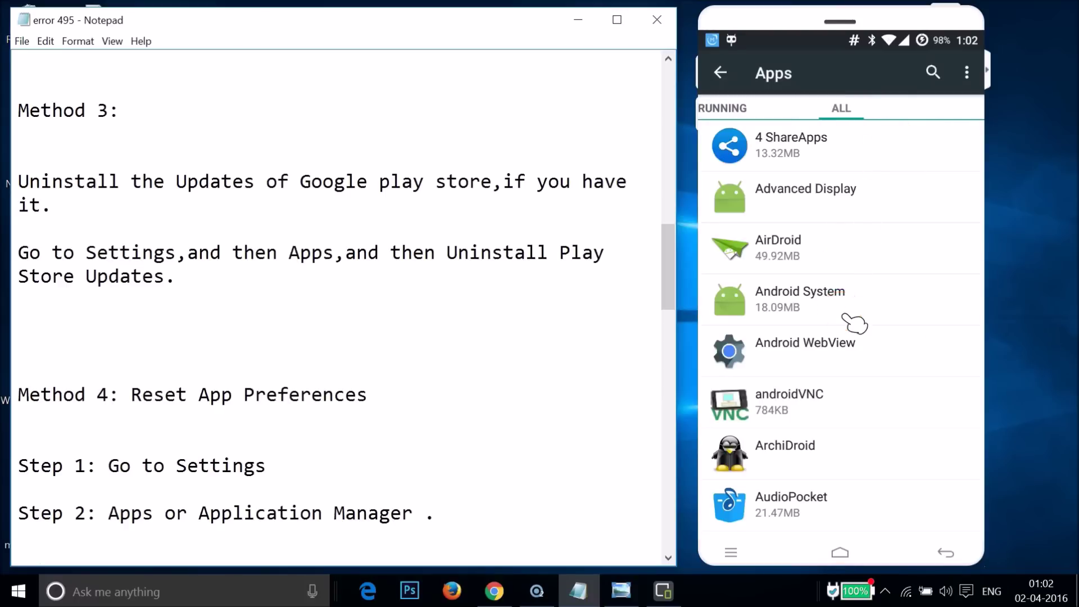
pyautogui.scroll(-10, 855, 324)
pyautogui.scroll(-15, 855, 324)
pyautogui.scroll(-15, 855, 324)
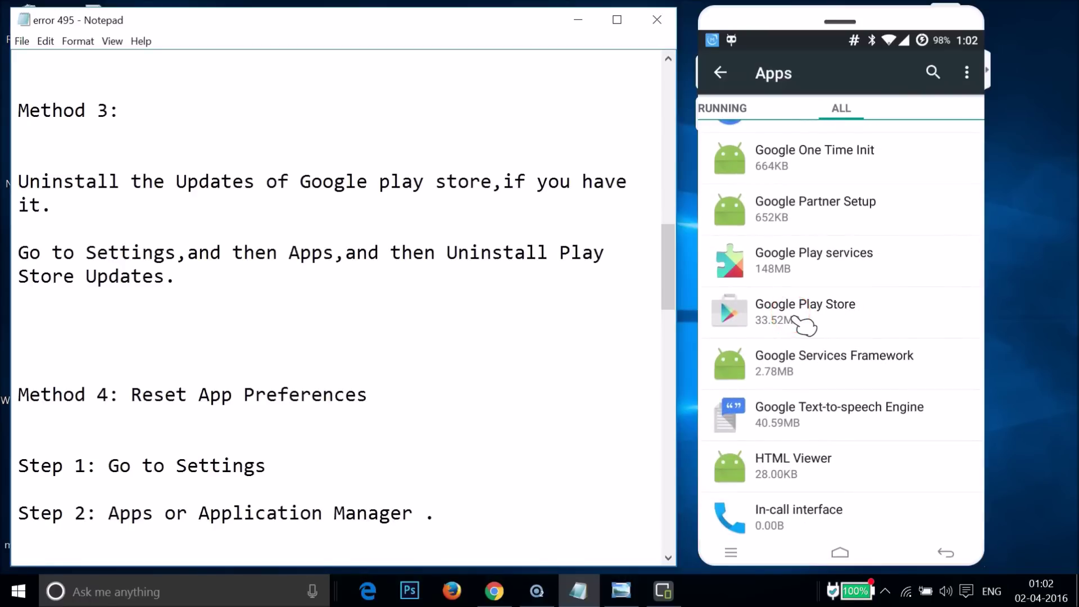
pyautogui.click(891, 190)
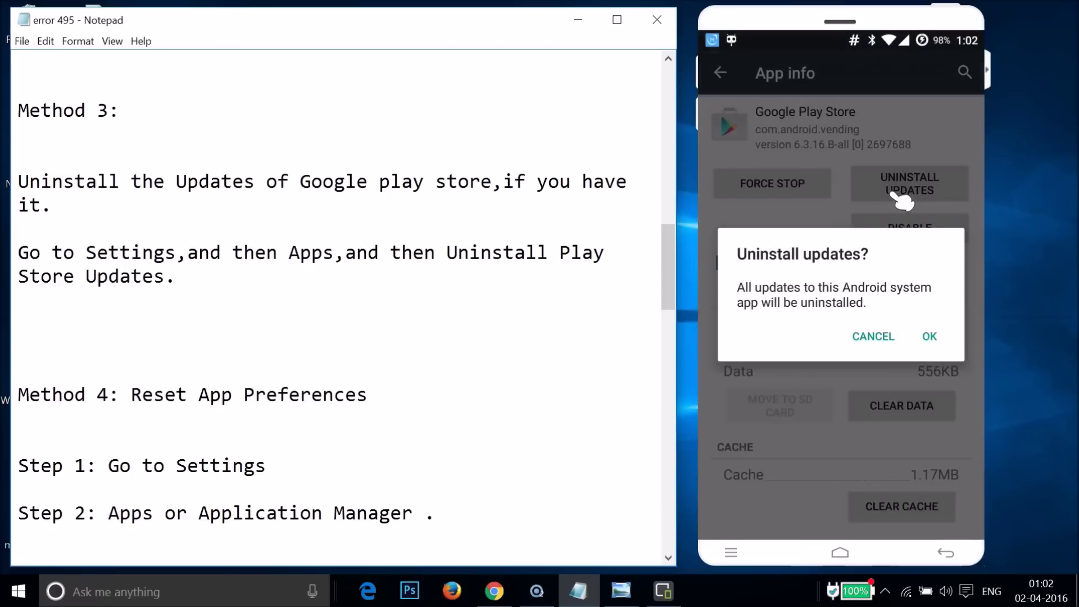
# Step: Confirm both prompts so Google Play Store's updates are removed and the factory version is restored
pyautogui.click(893, 192)
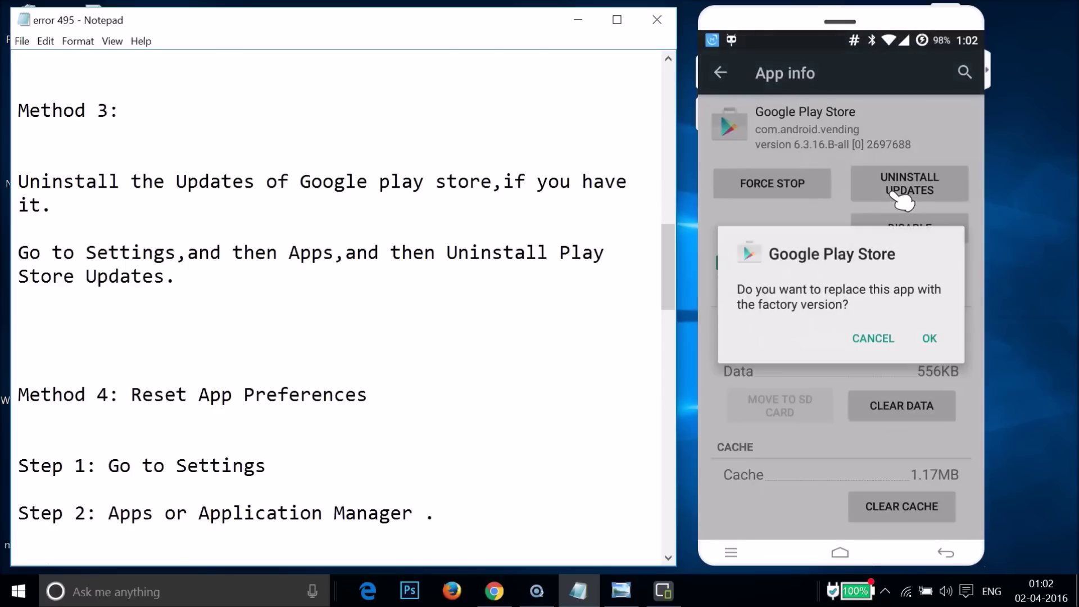
pyautogui.click(832, 305)
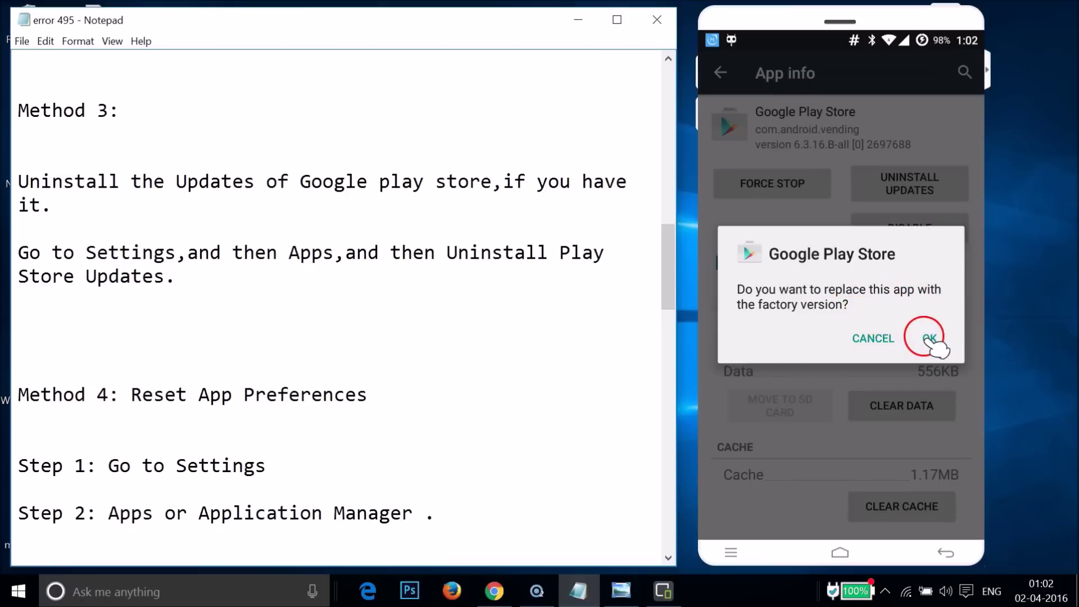
pyautogui.click(929, 338)
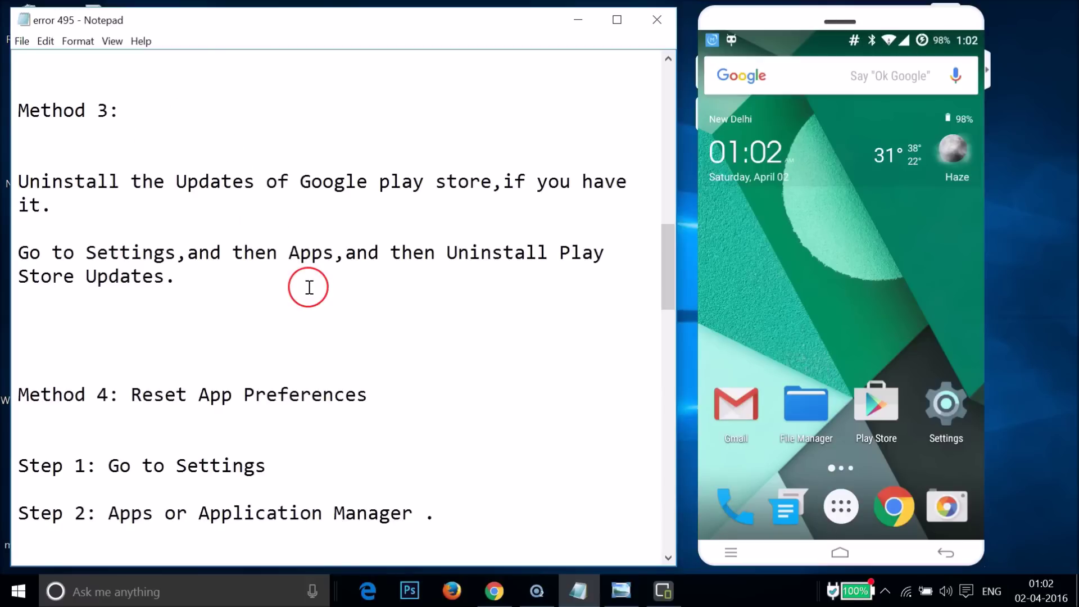
pyautogui.scroll(-4, 309, 287)
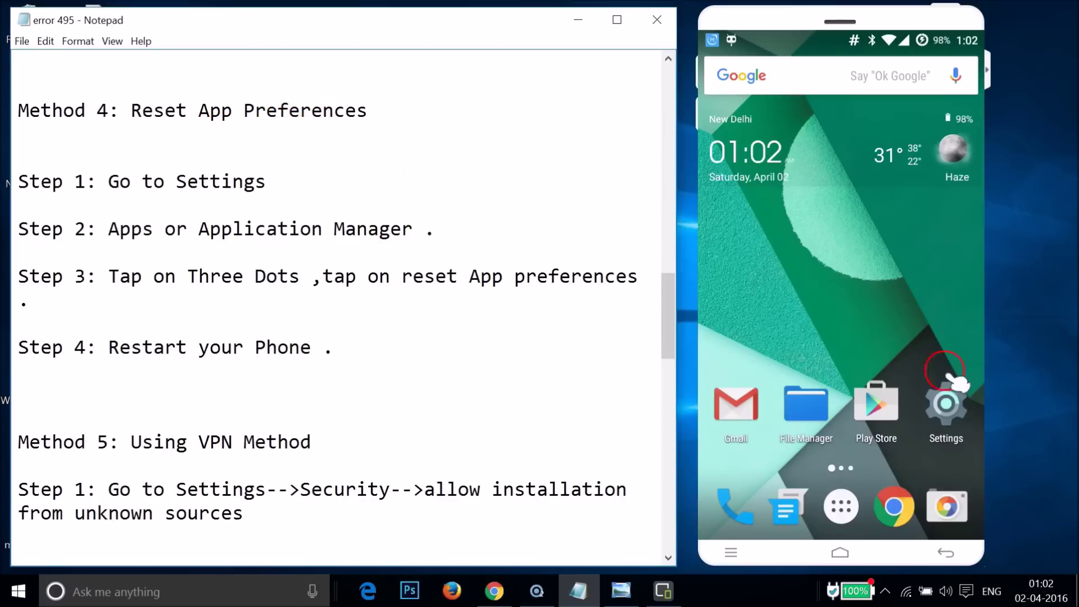
# Step: Reopen Settings from the home screen and go to Apps to show the downloaded apps list
pyautogui.click(961, 414)
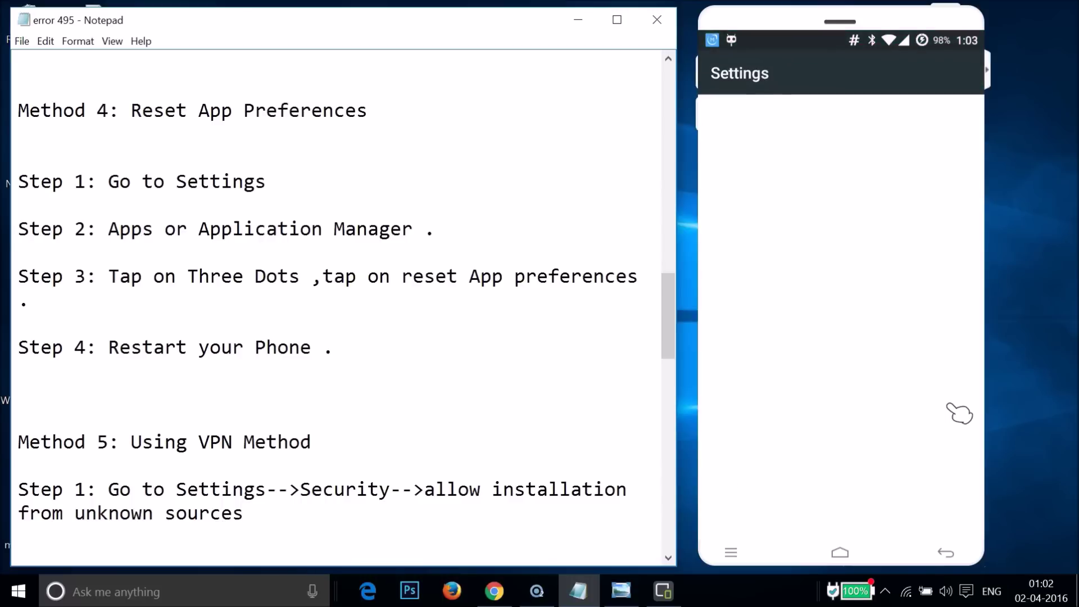
pyautogui.scroll(-10, 961, 413)
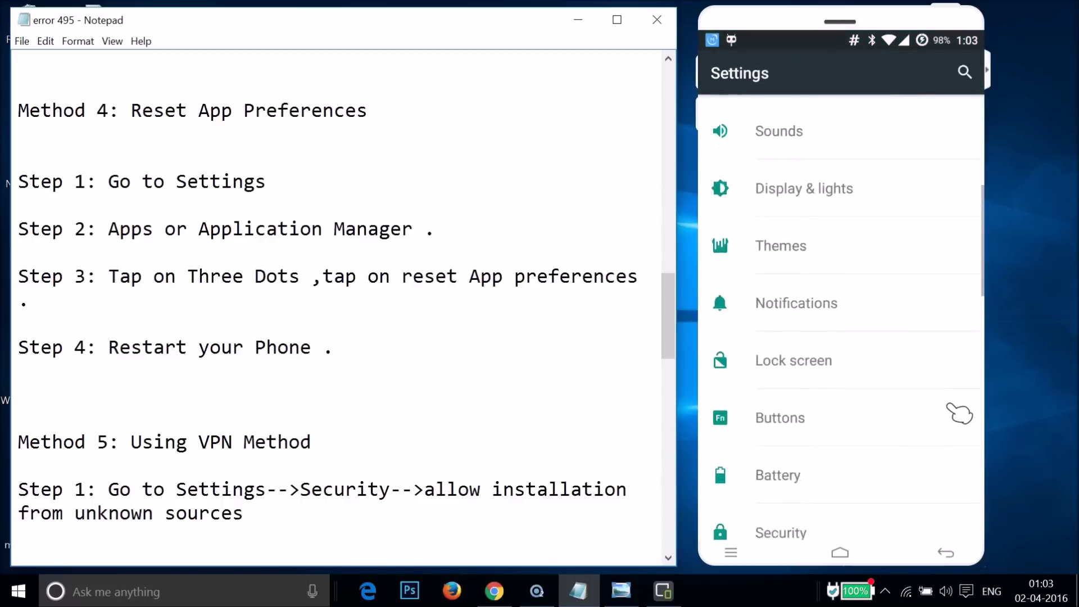
pyautogui.scroll(-5, 962, 414)
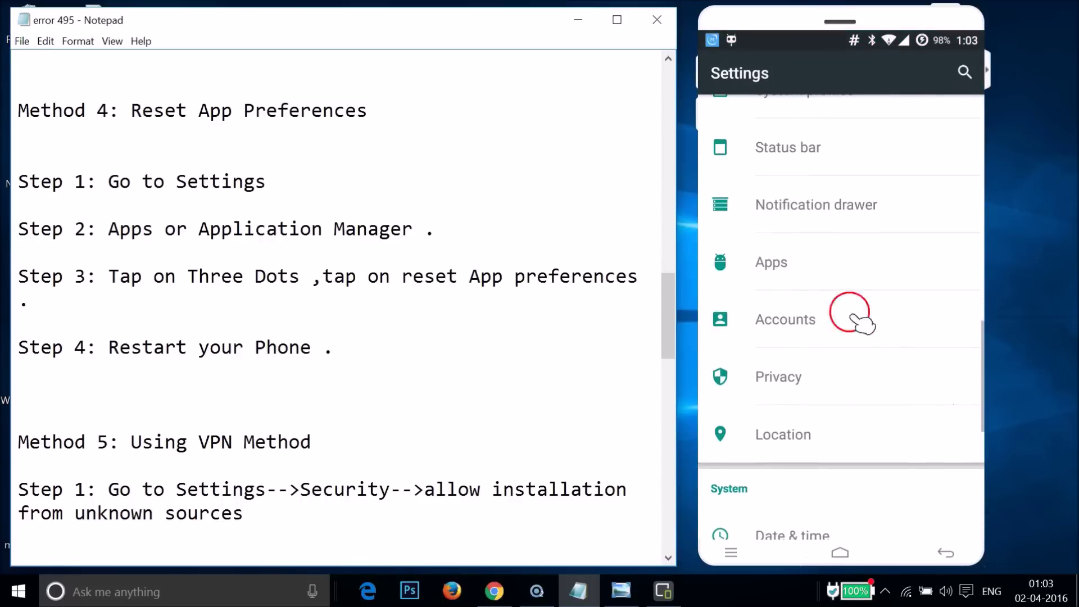
pyautogui.click(816, 269)
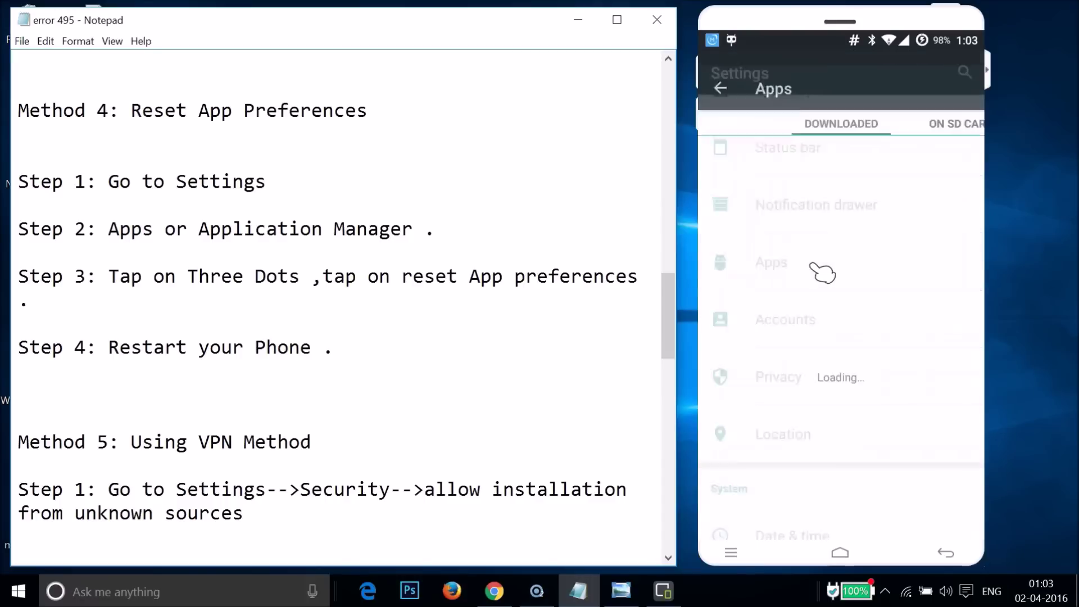
pyautogui.moveTo(826, 277); pyautogui.dragTo(975, 76)
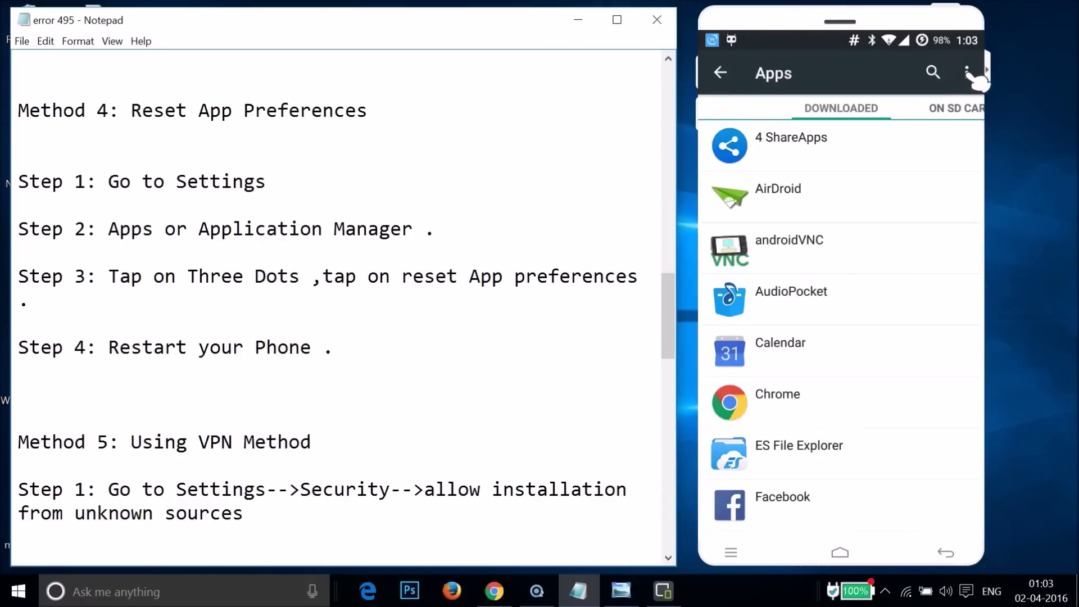
# Step: Reset all app preferences from the apps list's options menu with RESET APPS
pyautogui.click(971, 73)
pyautogui.moveTo(913, 89); pyautogui.dragTo(903, 118)
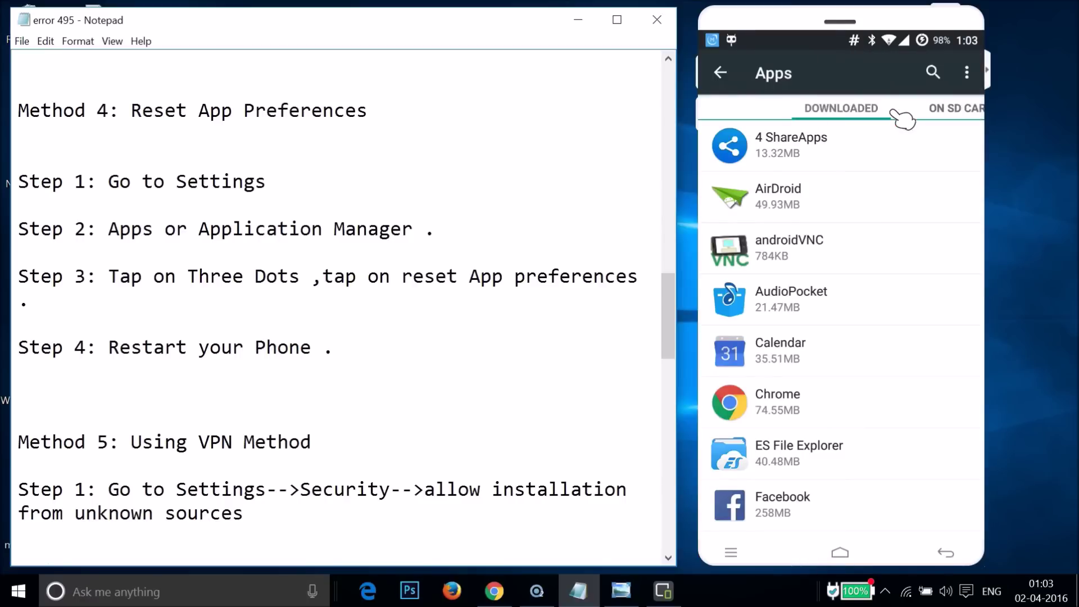
pyautogui.moveTo(859, 319); pyautogui.dragTo(822, 274)
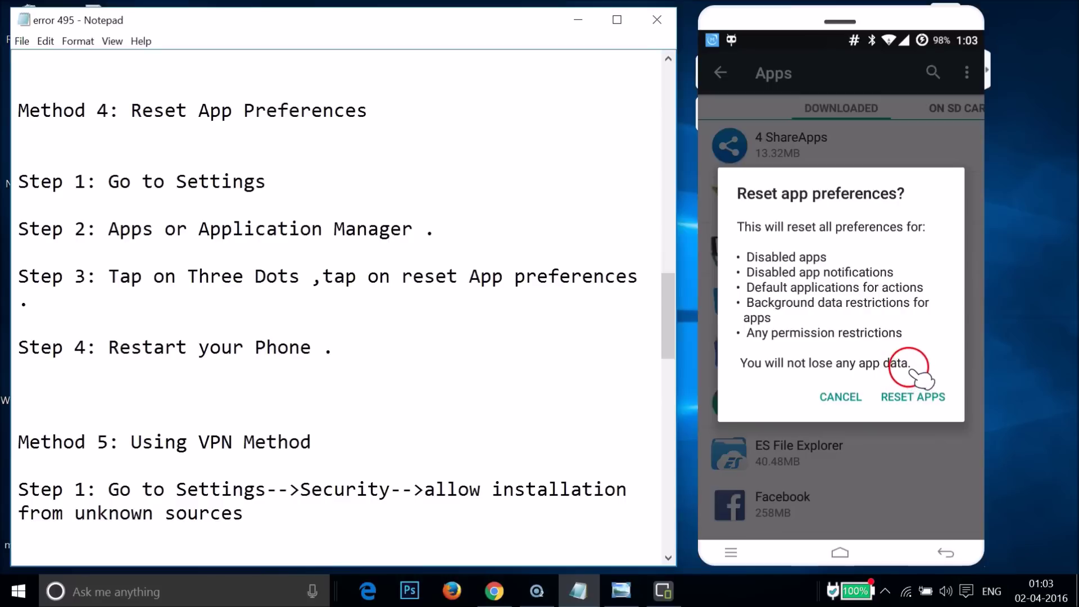
pyautogui.click(931, 397)
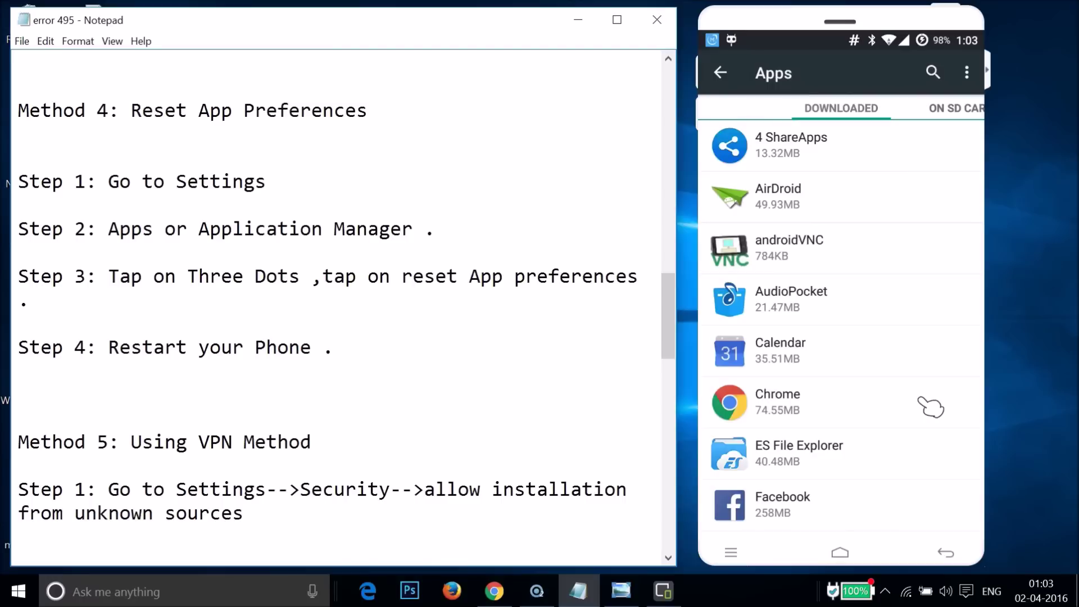
# Step: Go back to the phone's home screen and click into the Notepad notes
pyautogui.rightClick(925, 400)
pyautogui.rightClick(925, 400)
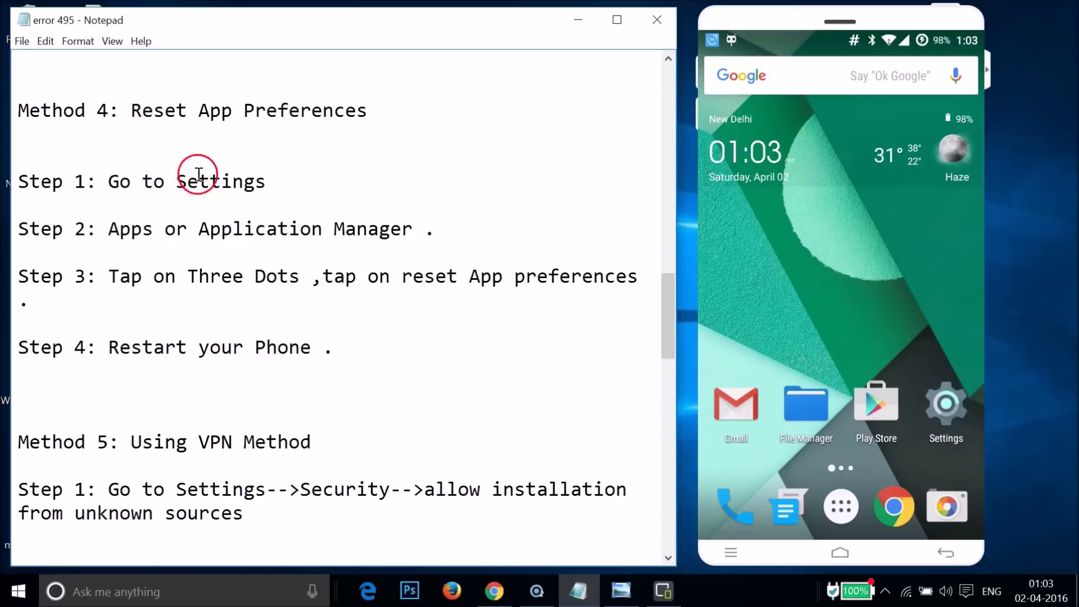
pyautogui.click(364, 229)
# Step: Scroll Notepad to the Method 5 VPN steps and reopen the phone's Settings
pyautogui.scroll(-2, 364, 230)
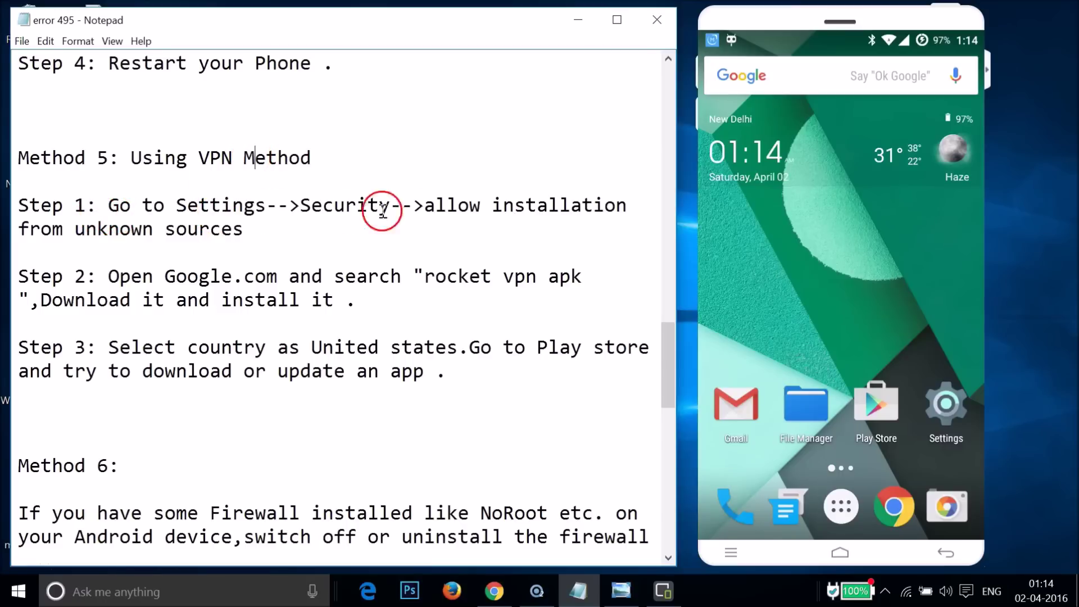
pyautogui.click(948, 408)
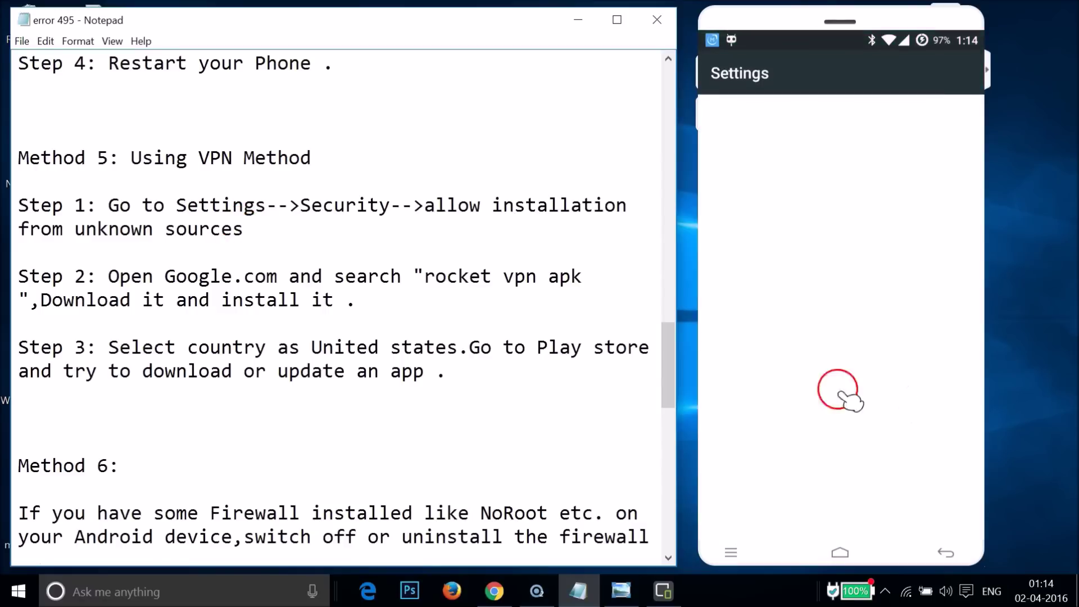
# Step: Turn on Unknown sources under Security and accept the warning
pyautogui.scroll(-10, 804, 392)
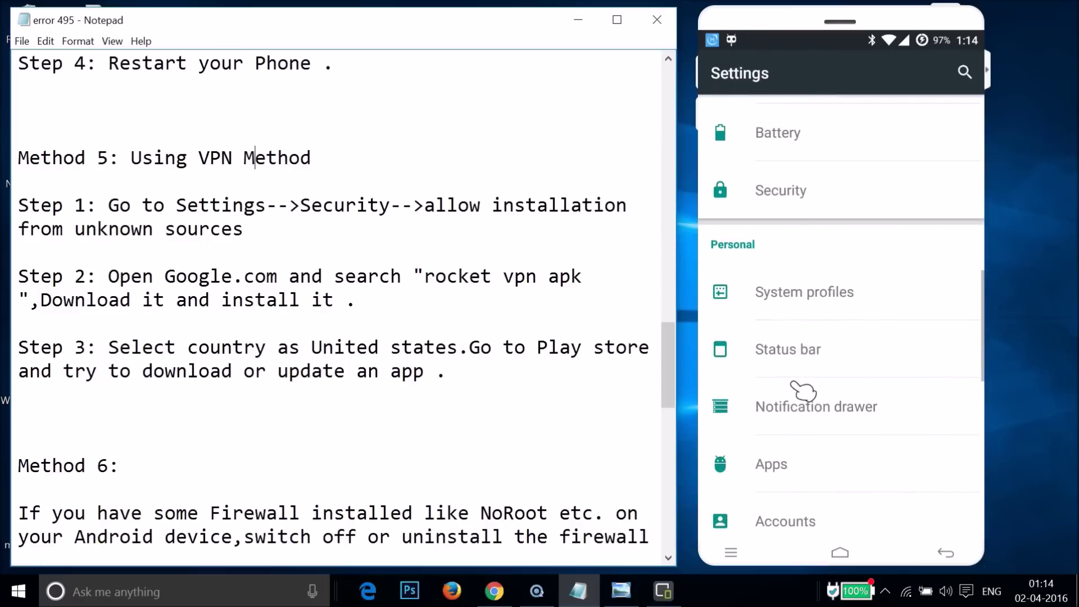
pyautogui.click(786, 203)
pyautogui.click(820, 358)
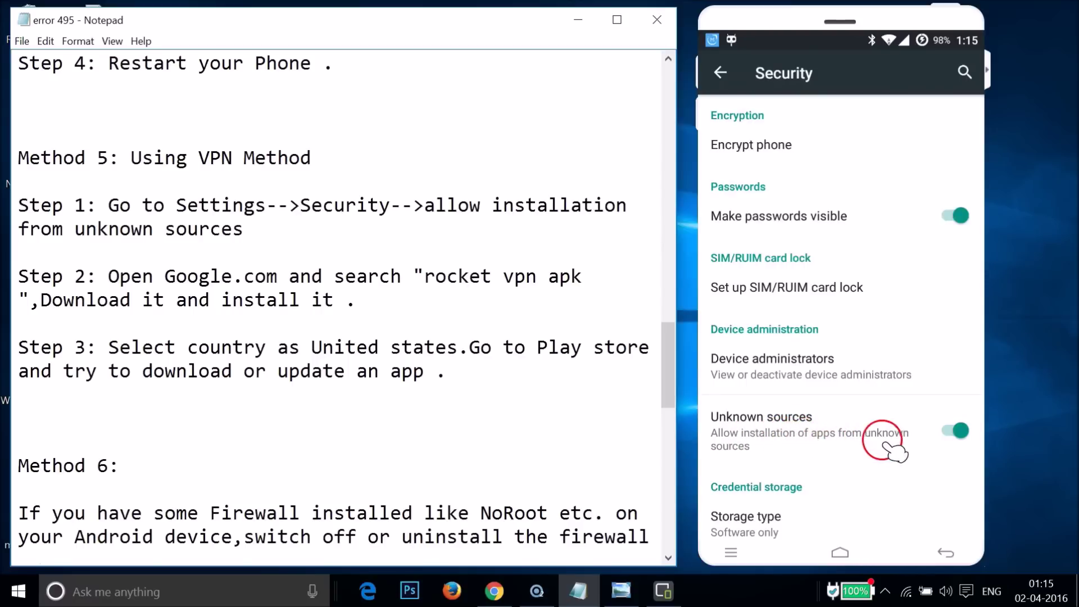
pyautogui.click(962, 431)
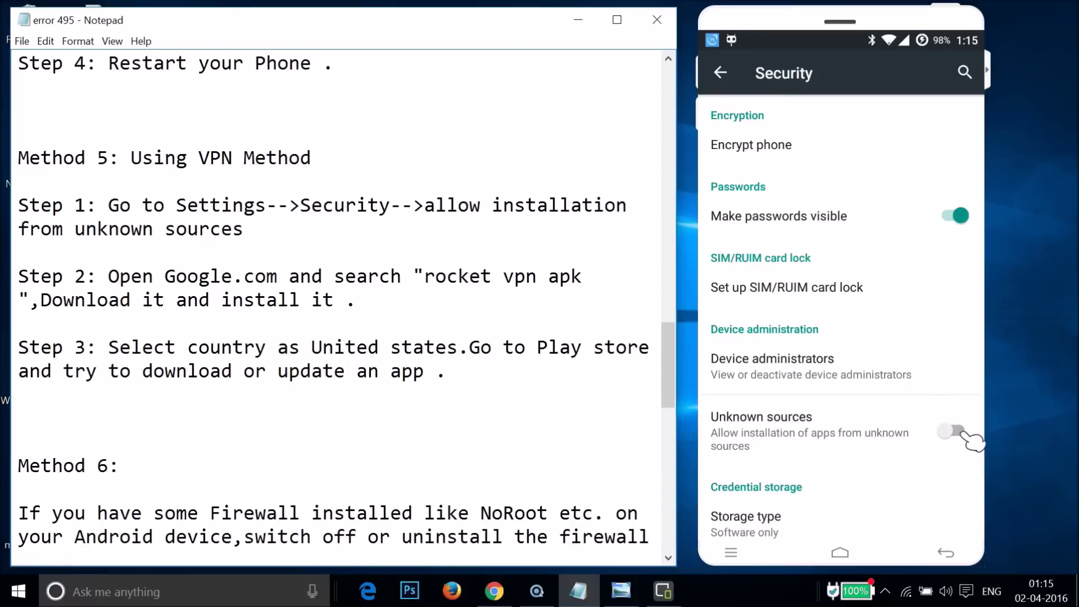
pyautogui.click(964, 431)
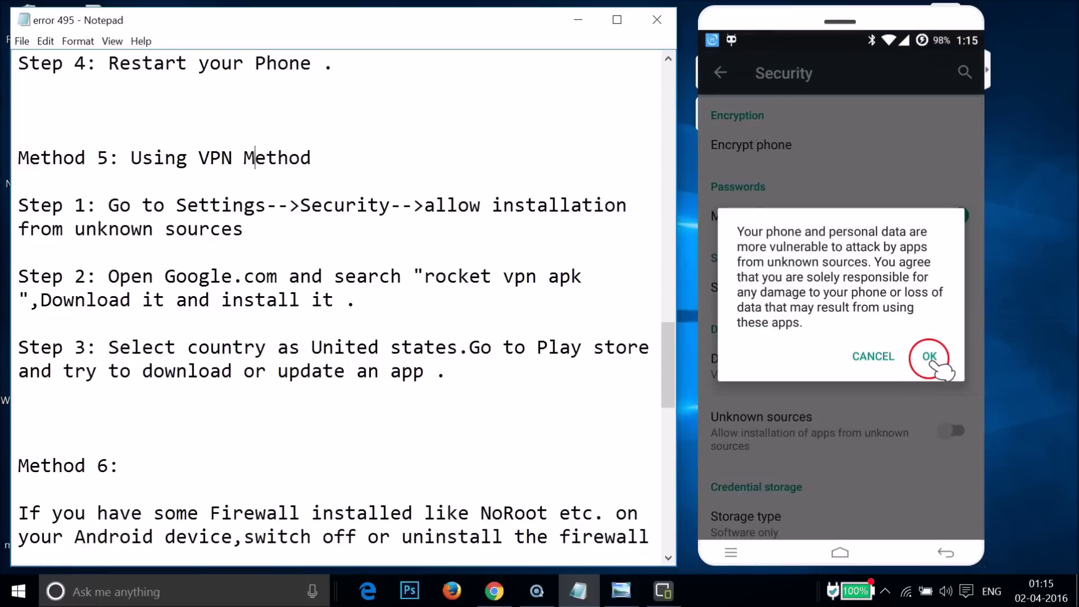
pyautogui.click(931, 357)
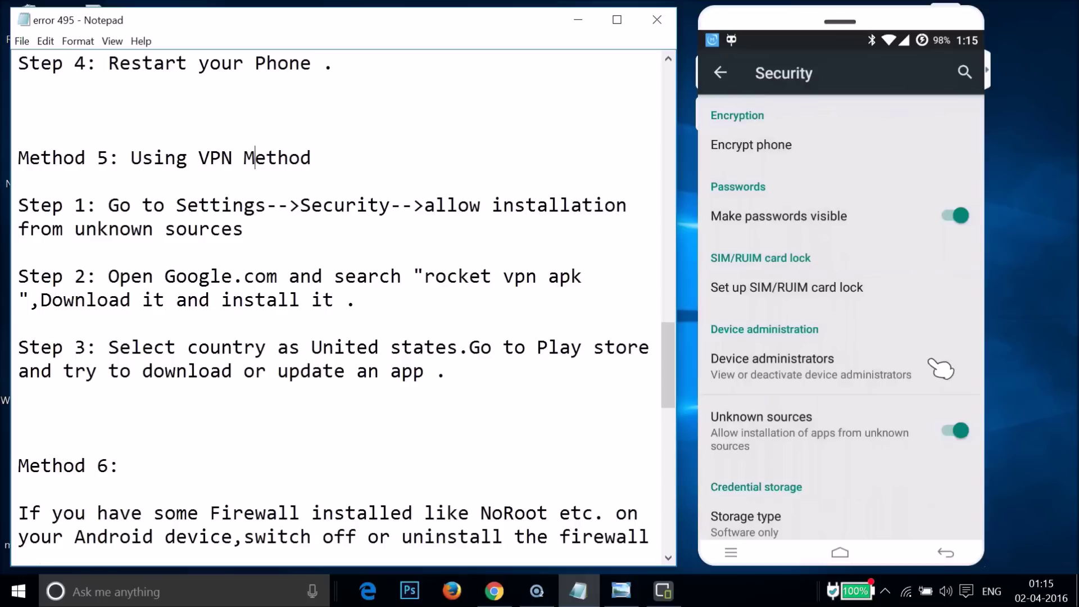